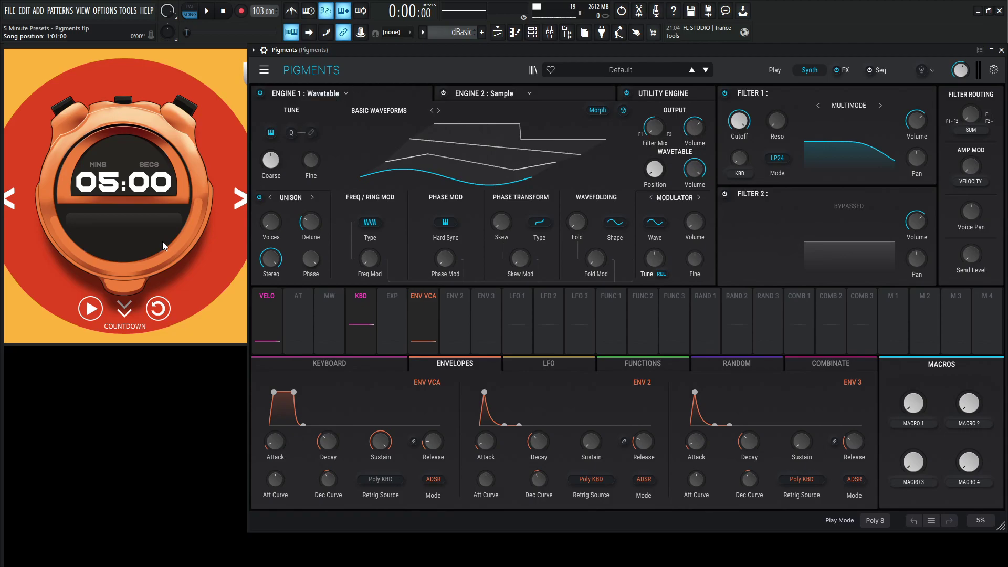
Start the five-minute countdown and switch Engine 1 from Wavetable to Analog.
{"action": "left_click", "coordinate": [88, 314]}
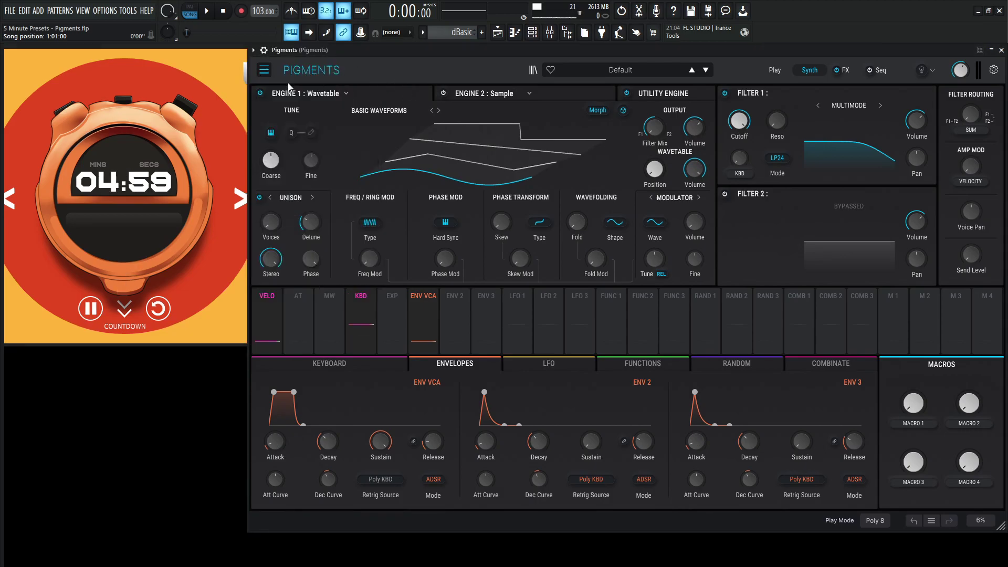
{"action": "left_click", "coordinate": [334, 95]}
{"action": "left_click", "coordinate": [293, 139]}
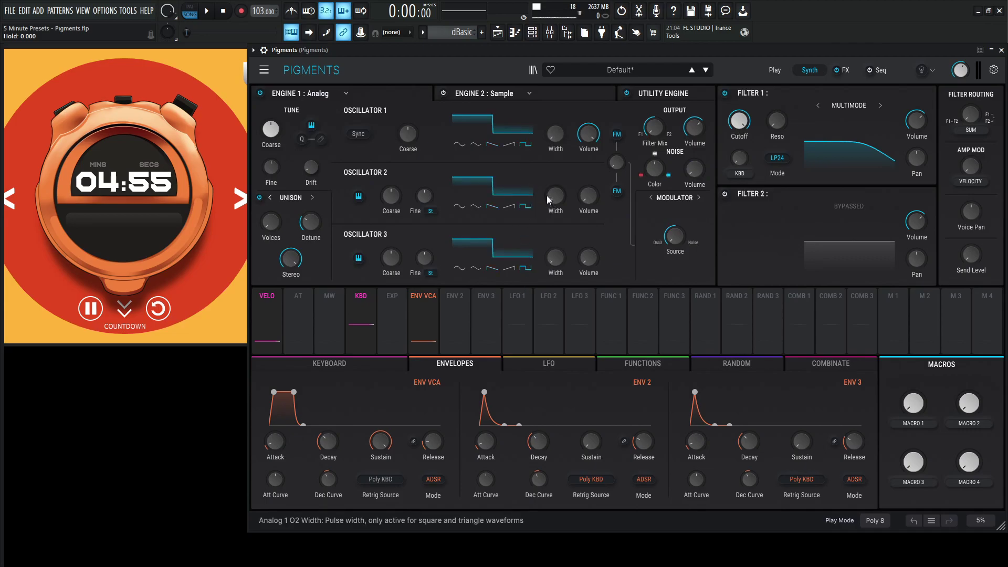
Raise the volumes of Engine 1's oscillators 2 and 3, set oscillator 2's coarse pitch to -12 st and offset the tuning of both.
{"action": "left_click_drag", "start_coordinate": [587, 195], "coordinate": [589, 263]}
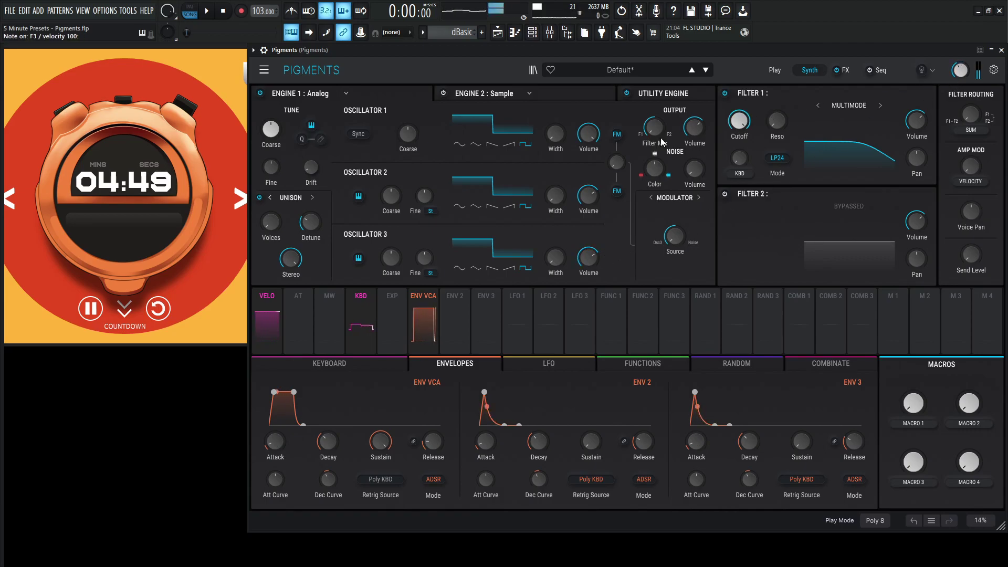
{"action": "left_click_drag", "start_coordinate": [391, 195], "coordinate": [391, 208]}
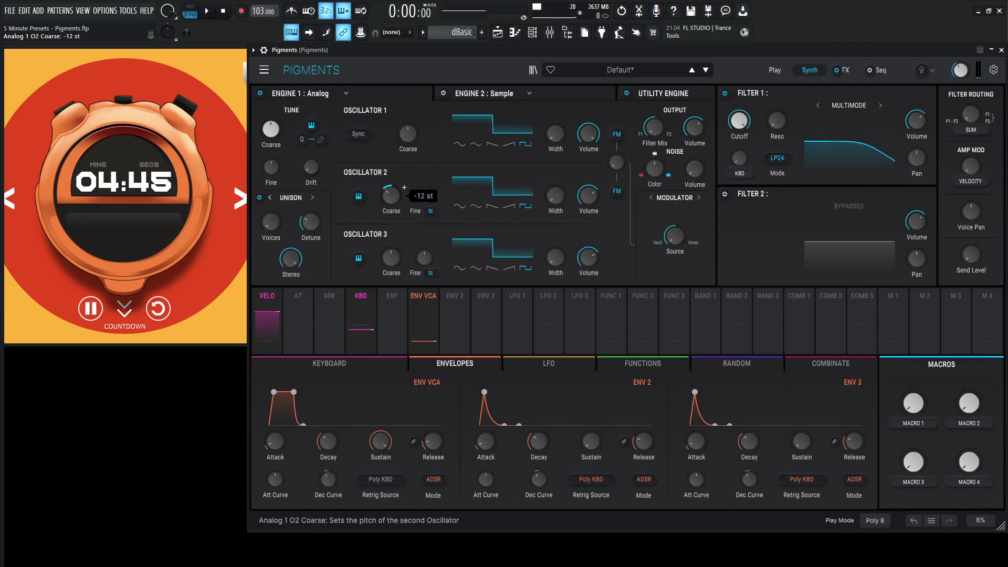
{"action": "key", "text": "h"}
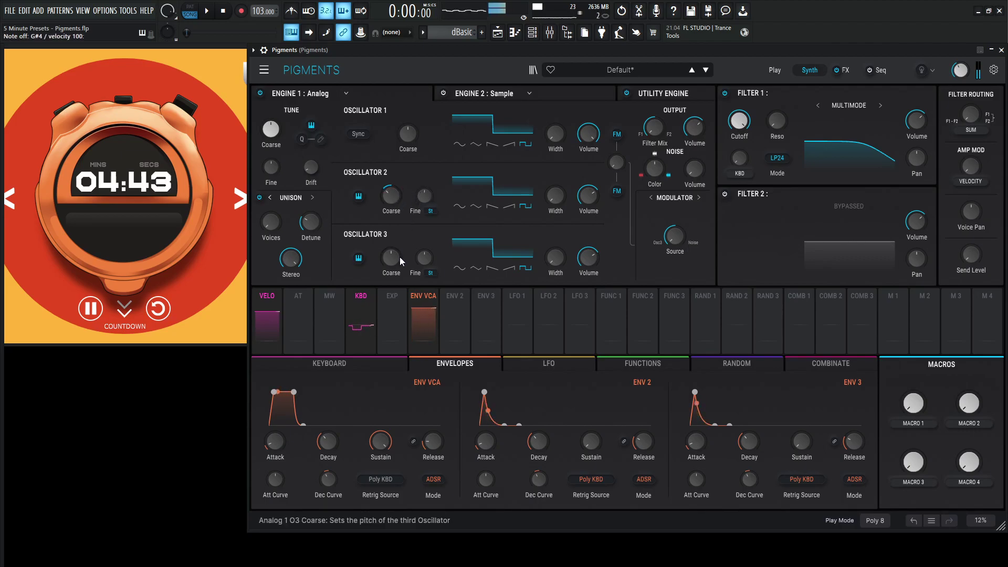
{"action": "left_click_drag", "start_coordinate": [425, 196], "coordinate": [424, 194]}
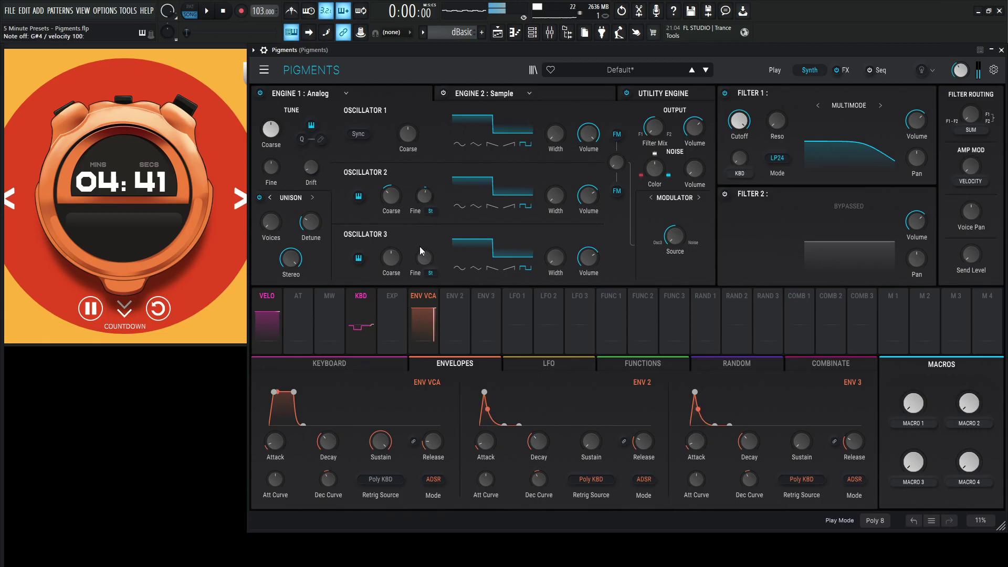
{"action": "mouse_move", "coordinate": [402, 259]}
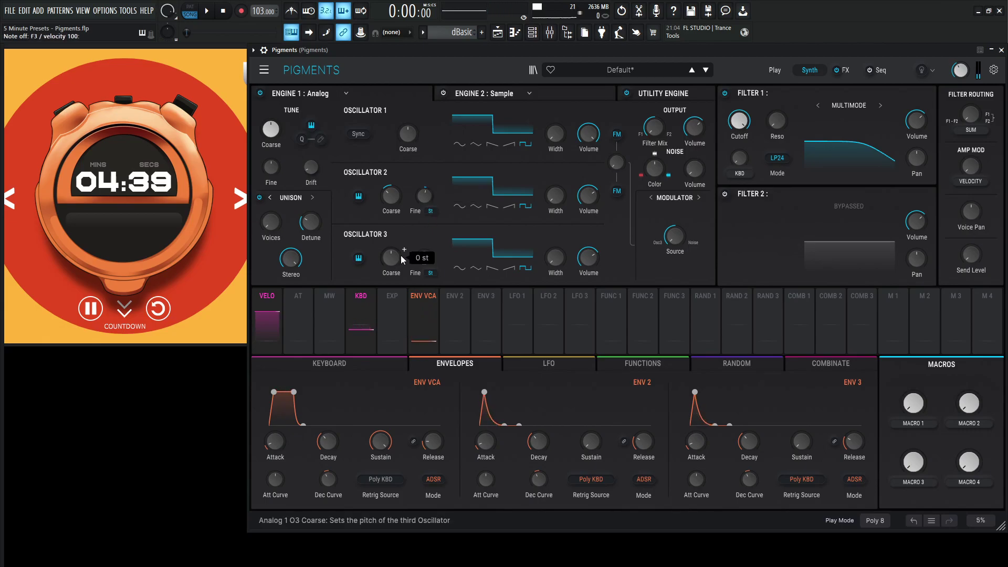
{"action": "left_click_drag", "start_coordinate": [389, 258], "coordinate": [424, 257]}
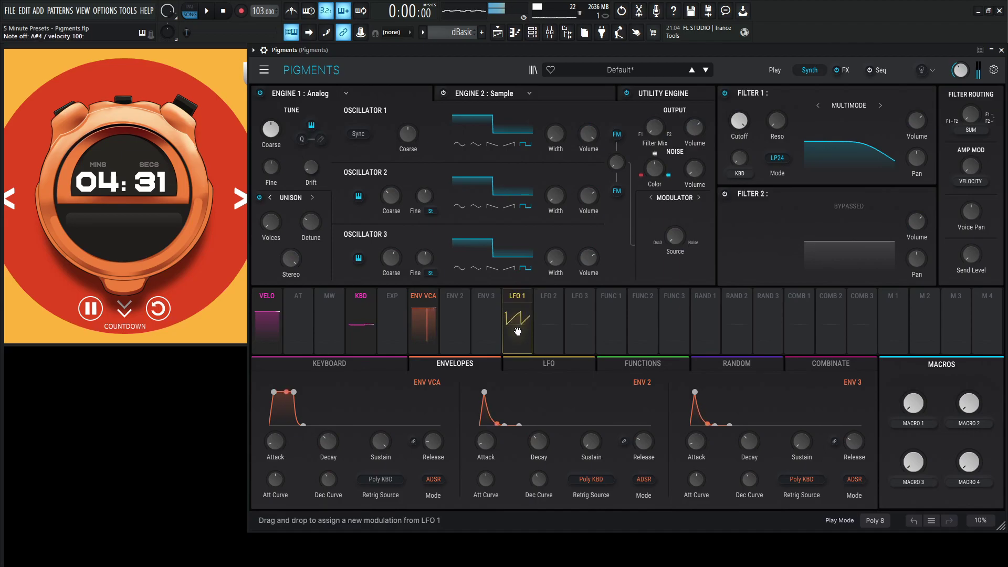
Assign LFO 1 as a modulator of Engine 1's oscillator pulse widths and adjust the widths.
{"action": "left_click_drag", "start_coordinate": [517, 333], "coordinate": [553, 135]}
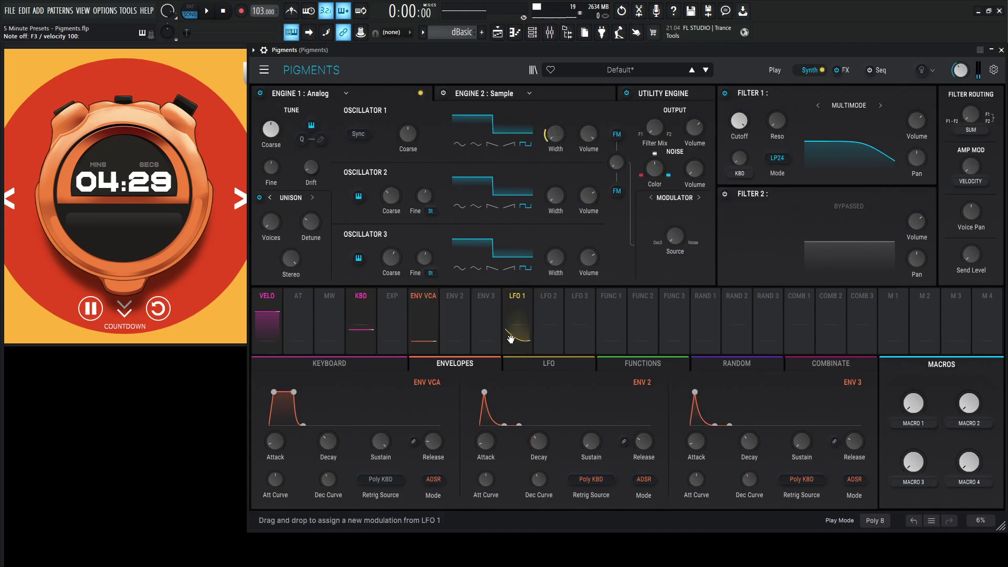
{"action": "left_click_drag", "start_coordinate": [511, 338], "coordinate": [557, 223]}
{"action": "left_click_drag", "start_coordinate": [557, 139], "coordinate": [557, 98]}
Set LFO 1's rate to about 0.075 Hz and its retrigger source to Free Running, testing with a few notes.
{"action": "left_click", "coordinate": [535, 363]}
{"action": "mouse_move", "coordinate": [295, 445]}
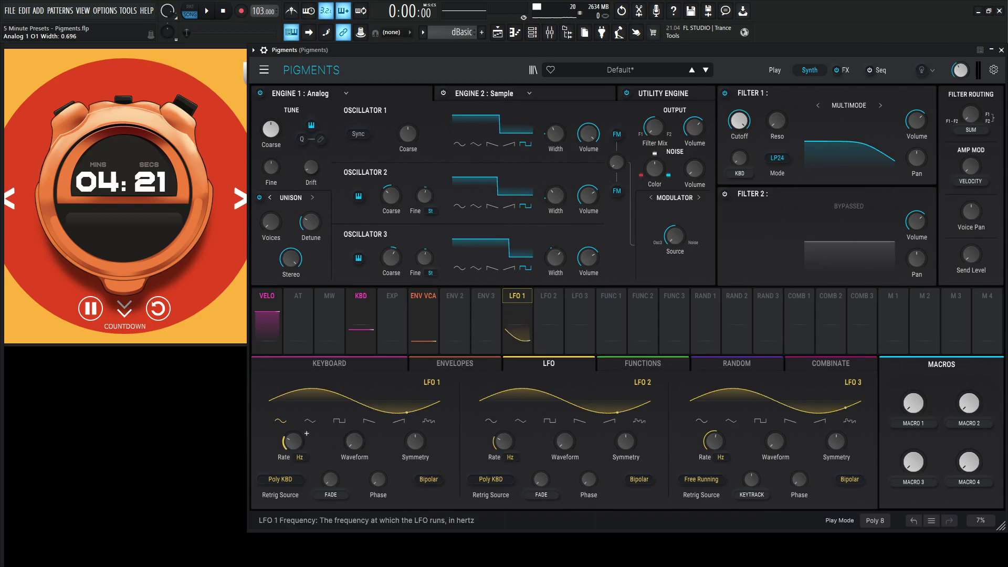
{"action": "left_click", "coordinate": [280, 478]}
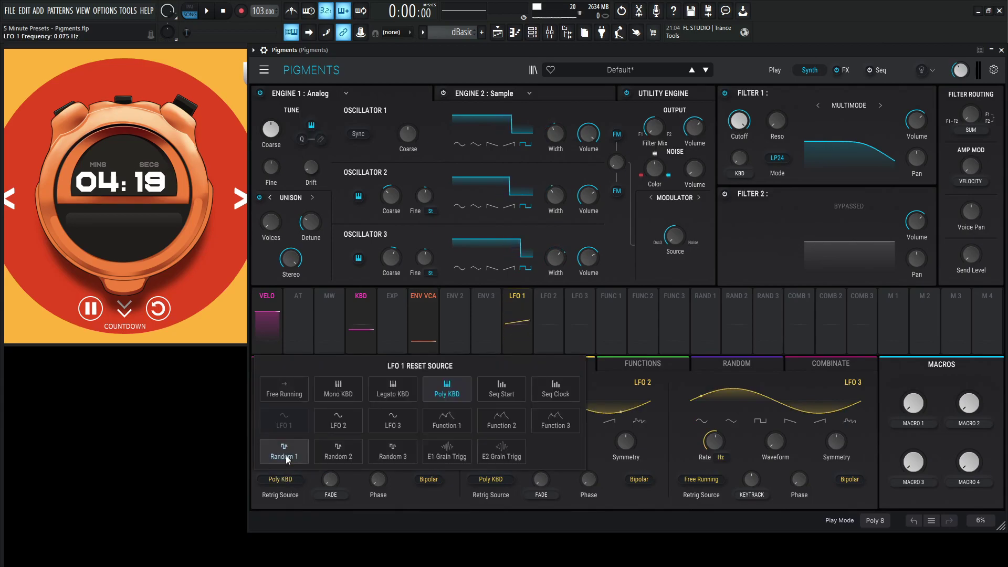
{"action": "left_click", "coordinate": [283, 329]}
{"action": "key", "text": "s"}
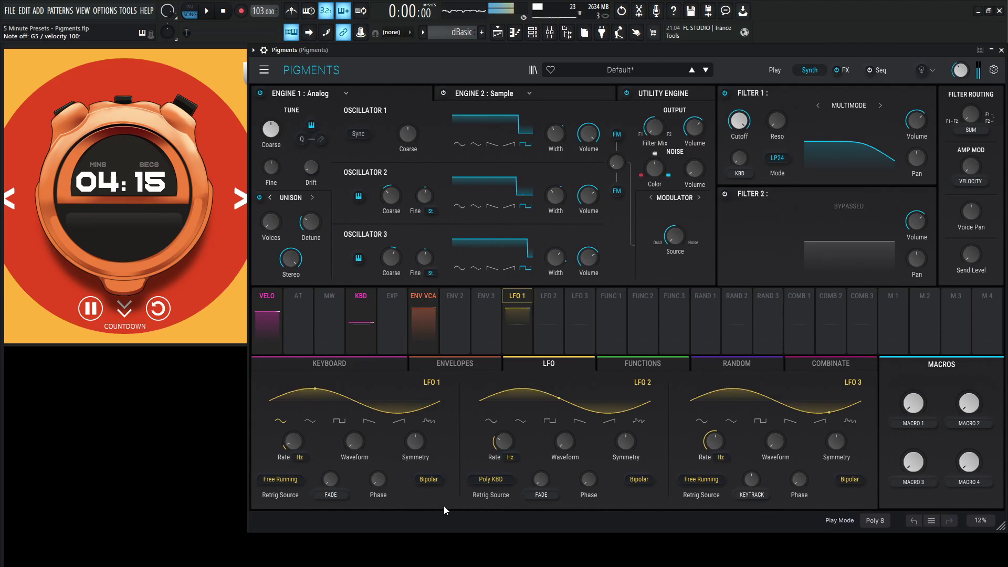
{"action": "key", "text": "s"}
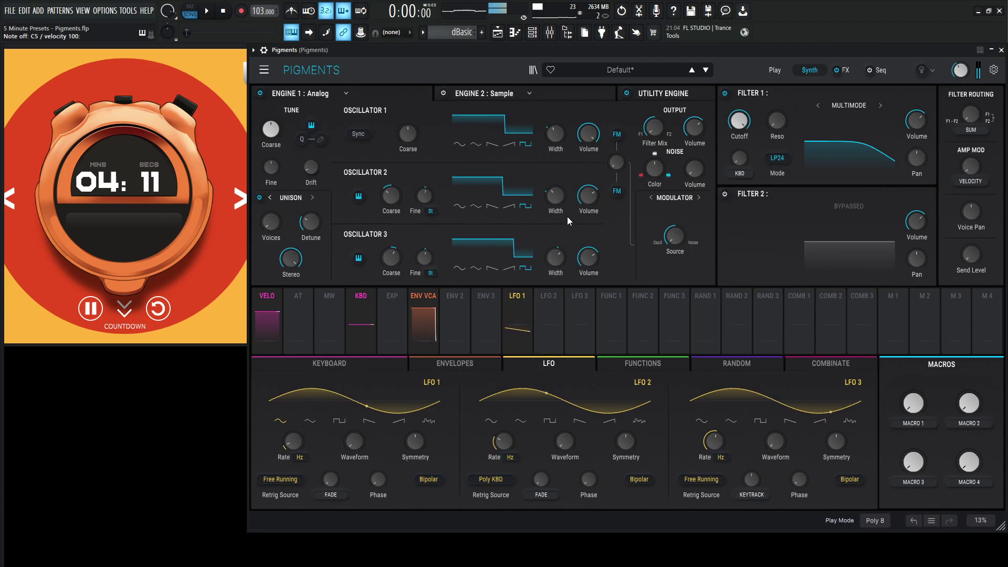
Fine-tune Engine 1's oscillator pulse widths and their LFO 1 modulation amounts, with about 0.08 on oscillator 3.
{"action": "key", "text": "s"}
{"action": "left_click_drag", "start_coordinate": [554, 223], "coordinate": [554, 210]}
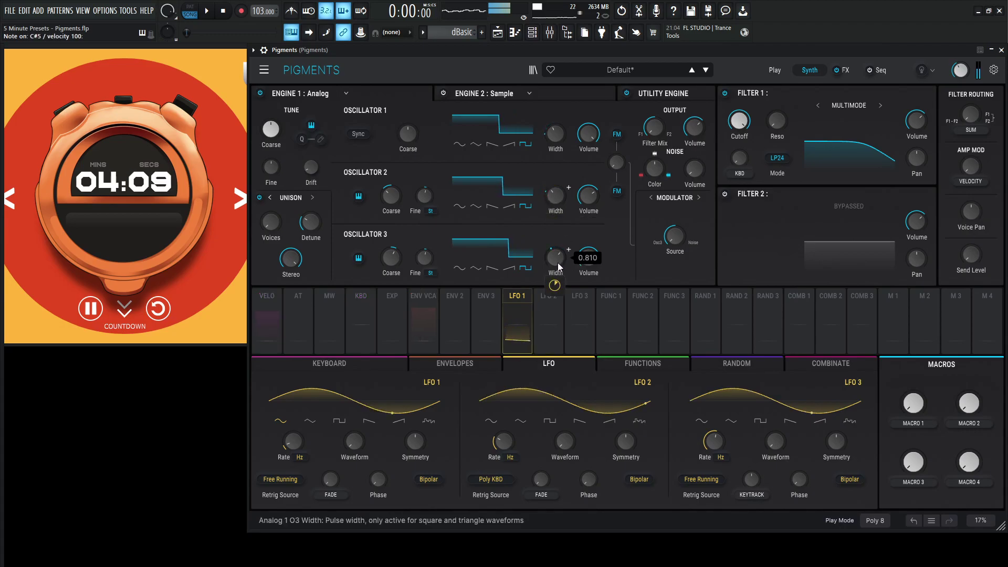
{"action": "left_click_drag", "start_coordinate": [556, 259], "coordinate": [554, 289]}
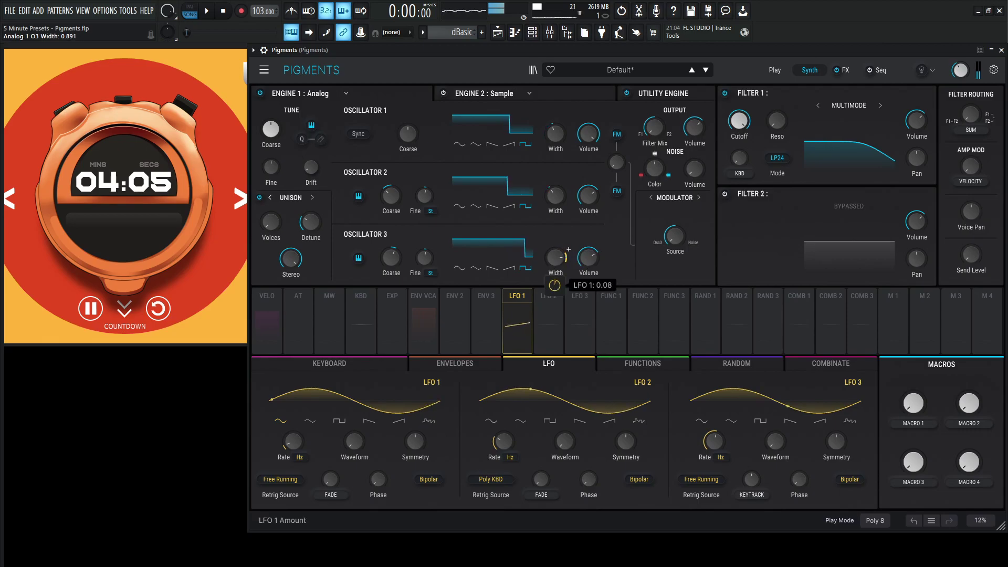
{"action": "mouse_move", "coordinate": [556, 134]}
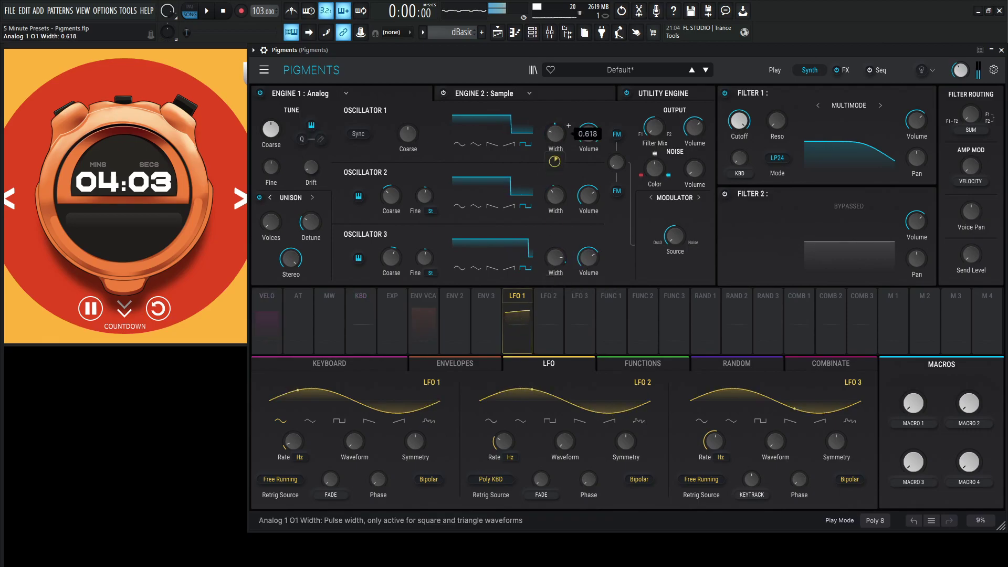
{"action": "left_click_drag", "start_coordinate": [554, 161], "coordinate": [555, 151]}
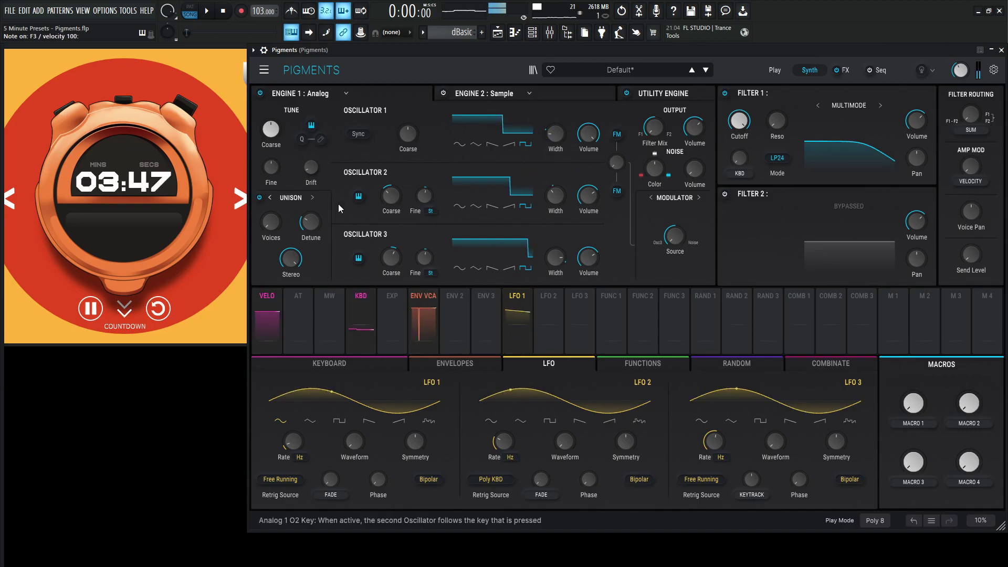
Add unison voices to Engine 1 and set Filter 1 to MS-20 with raised resonance and a lowered cutoff modulated by Envelope 2.
{"action": "left_click_drag", "start_coordinate": [269, 224], "coordinate": [308, 225]}
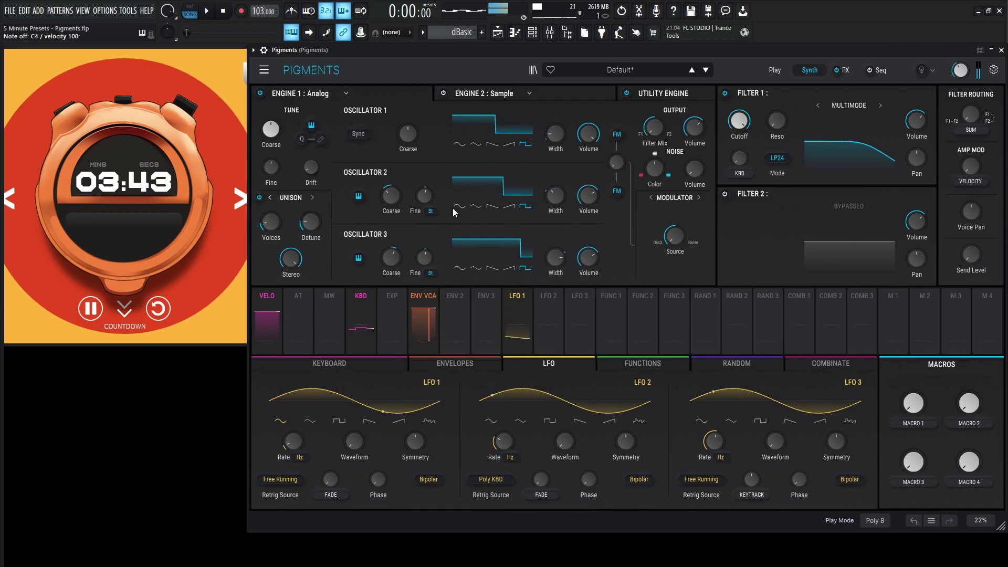
{"action": "left_click", "coordinate": [858, 106]}
{"action": "left_click", "coordinate": [821, 147]}
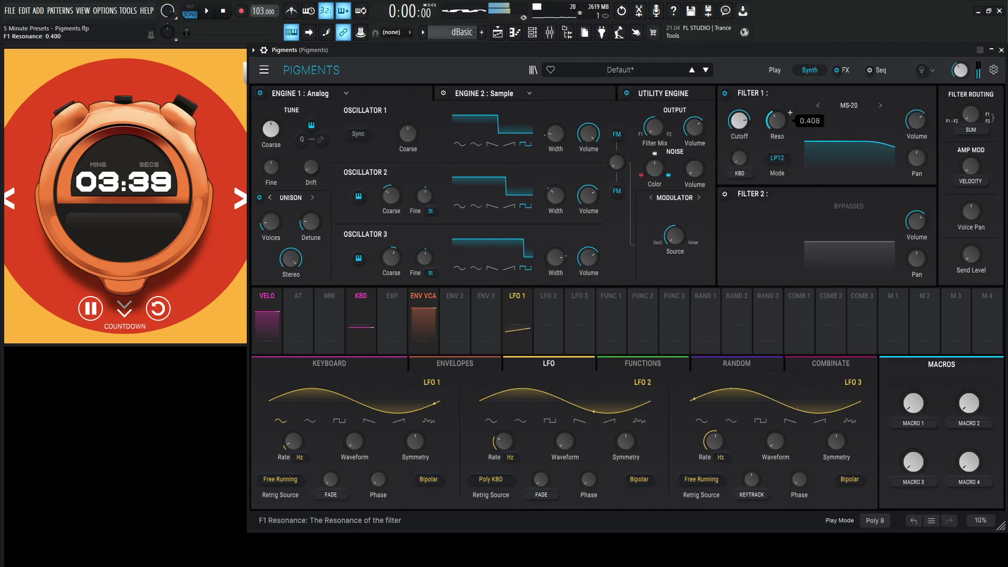
{"action": "left_click_drag", "start_coordinate": [752, 107], "coordinate": [776, 115]}
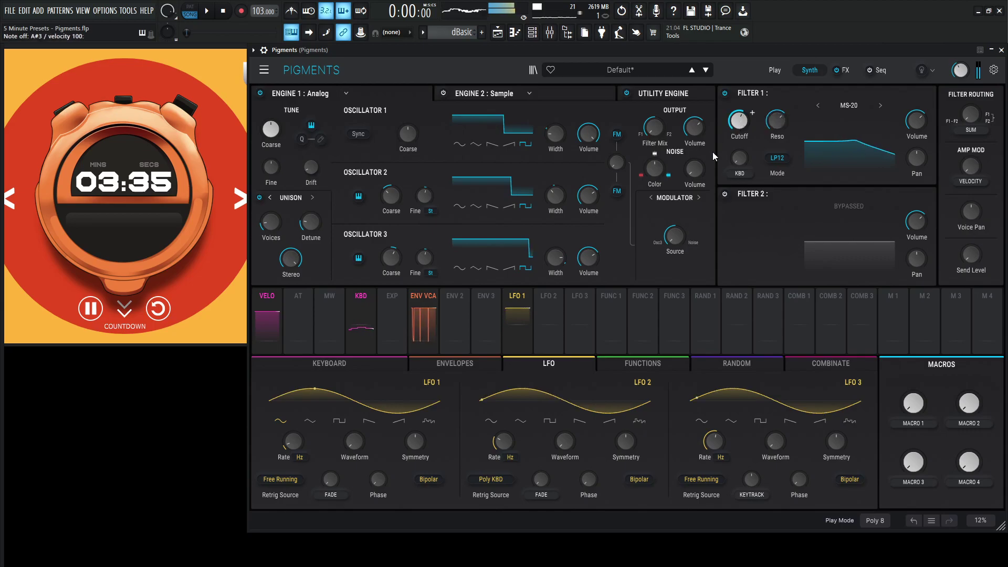
{"action": "left_click_drag", "start_coordinate": [462, 302], "coordinate": [739, 120]}
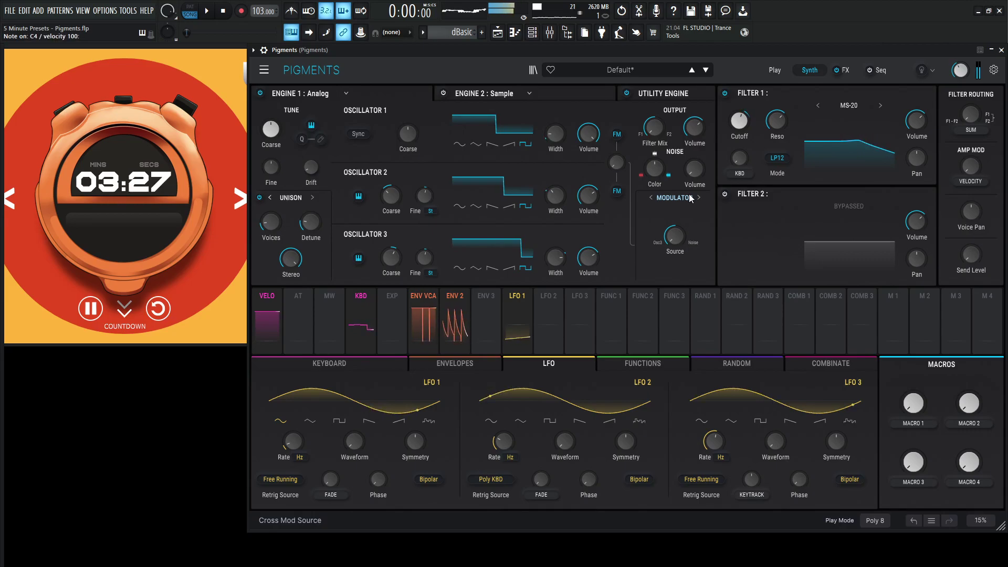
Turn on the arpeggiator in Up mode and audition the arpeggiated sound with the project playing.
{"action": "left_click", "coordinate": [876, 69]}
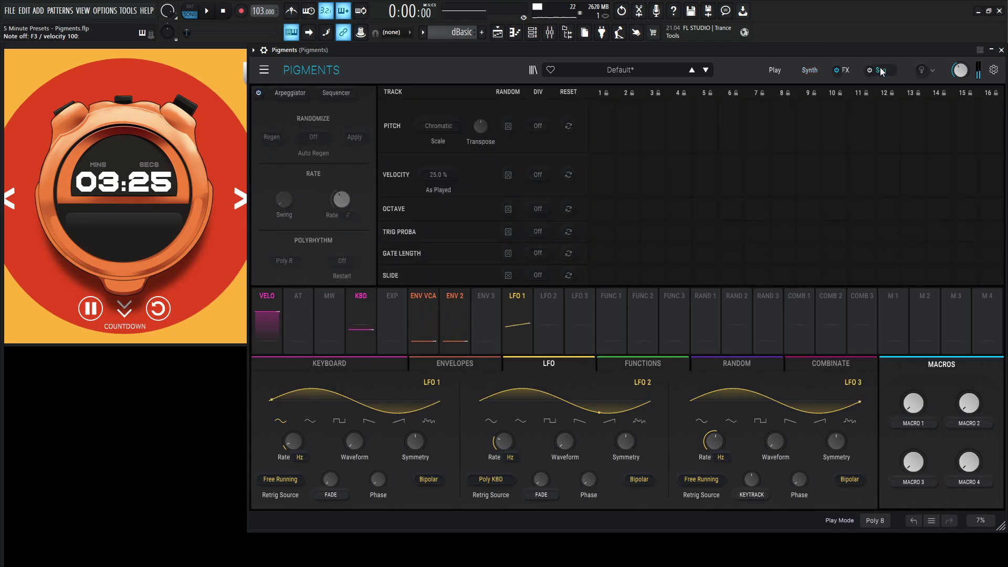
{"action": "left_click", "coordinate": [316, 93]}
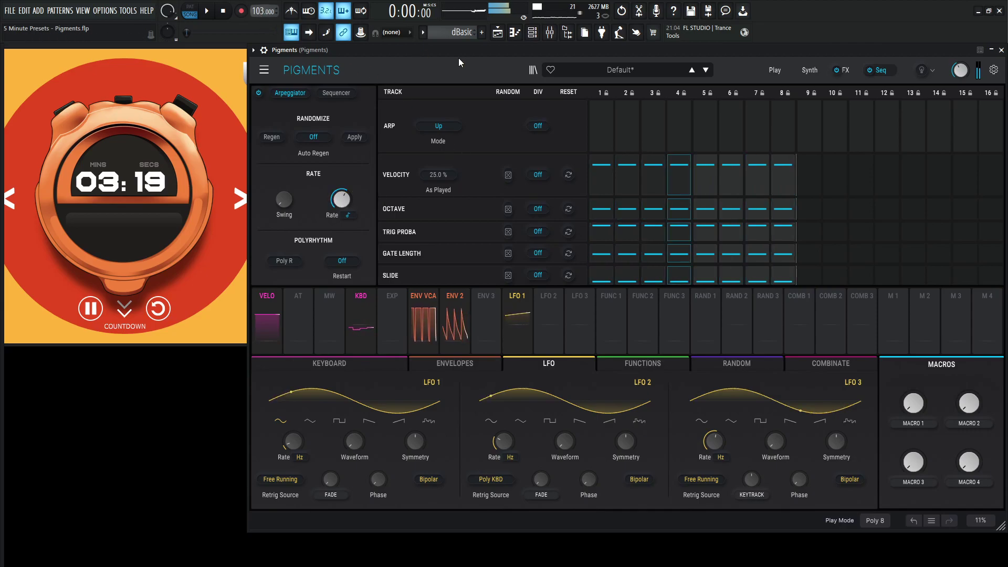
{"action": "key", "text": "space"}
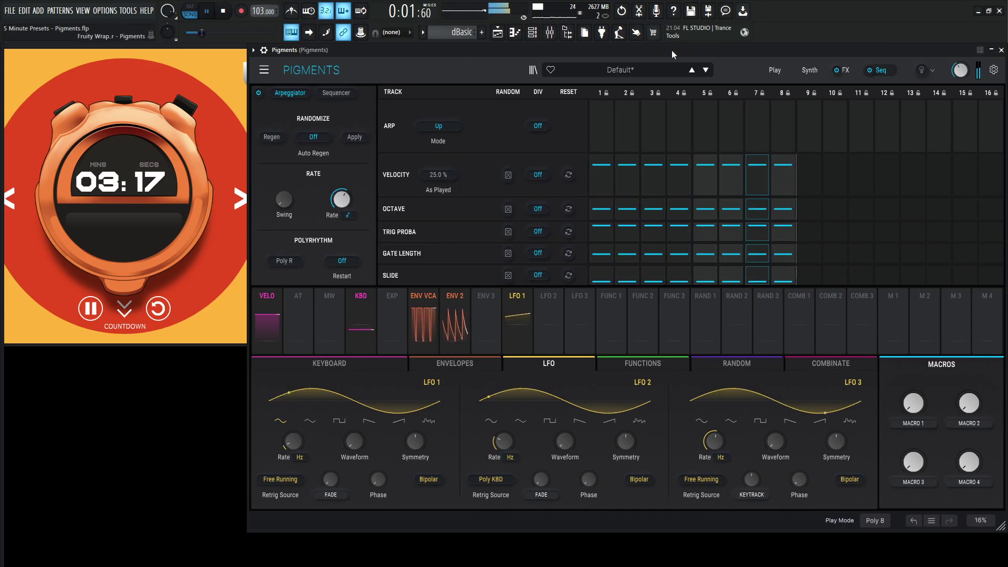
{"action": "left_click", "coordinate": [808, 70]}
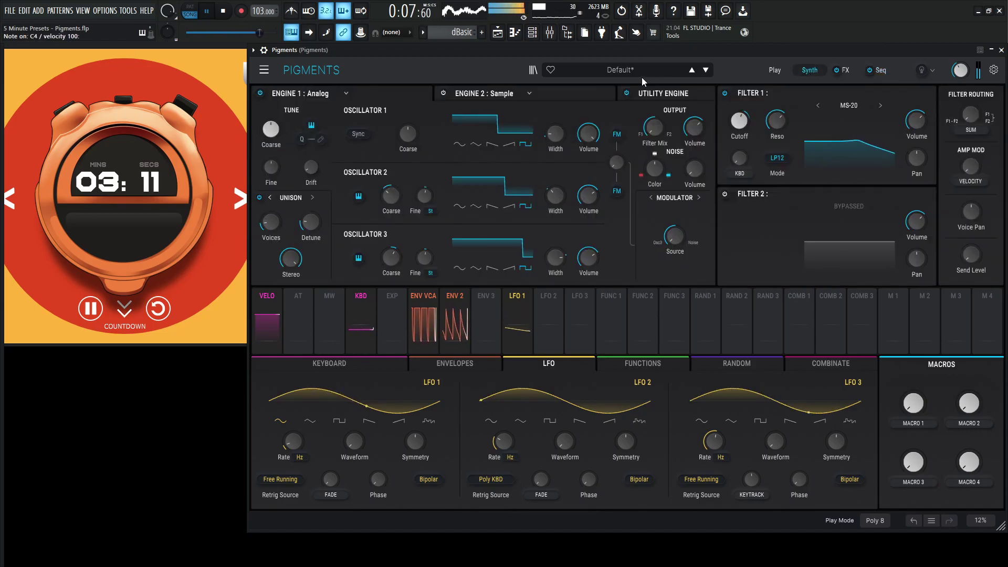
{"action": "key", "text": "space"}
Enable Engine 2, switch it from Sample to Analog and raise its second oscillator's volume.
{"action": "left_click", "coordinate": [568, 91]}
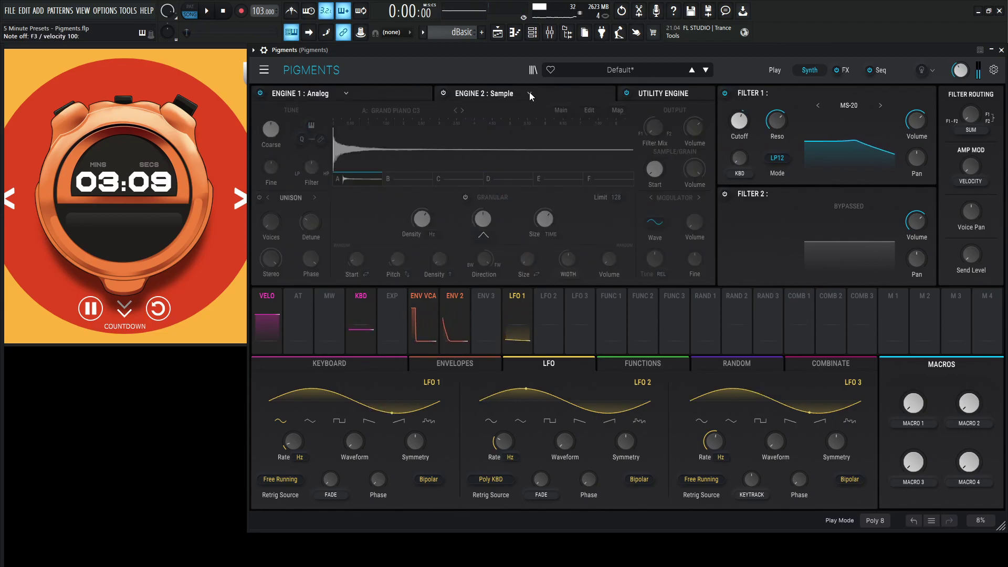
{"action": "left_click", "coordinate": [442, 93]}
{"action": "left_click", "coordinate": [529, 93]}
{"action": "left_click", "coordinate": [428, 137]}
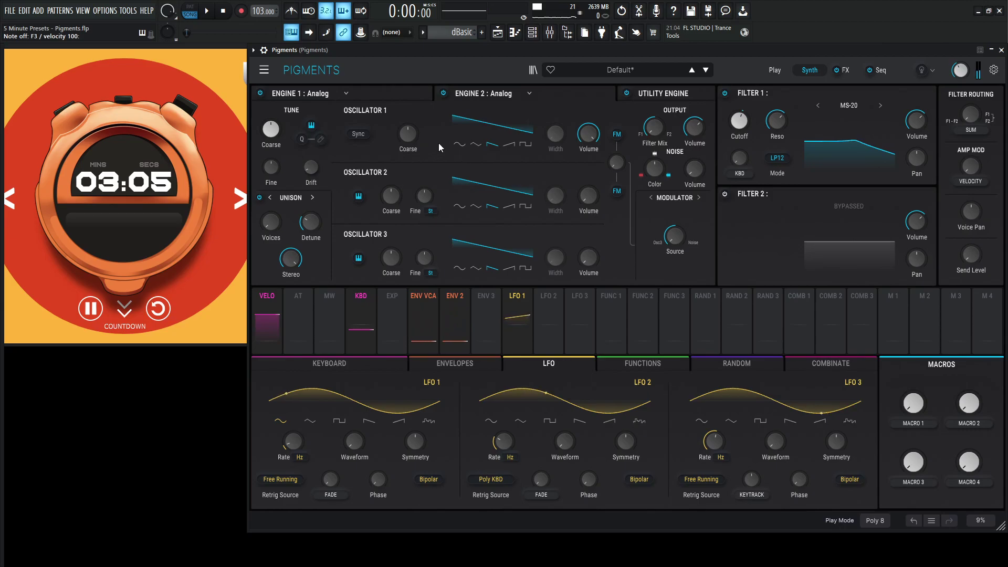
{"action": "left_click_drag", "start_coordinate": [588, 197], "coordinate": [588, 188]}
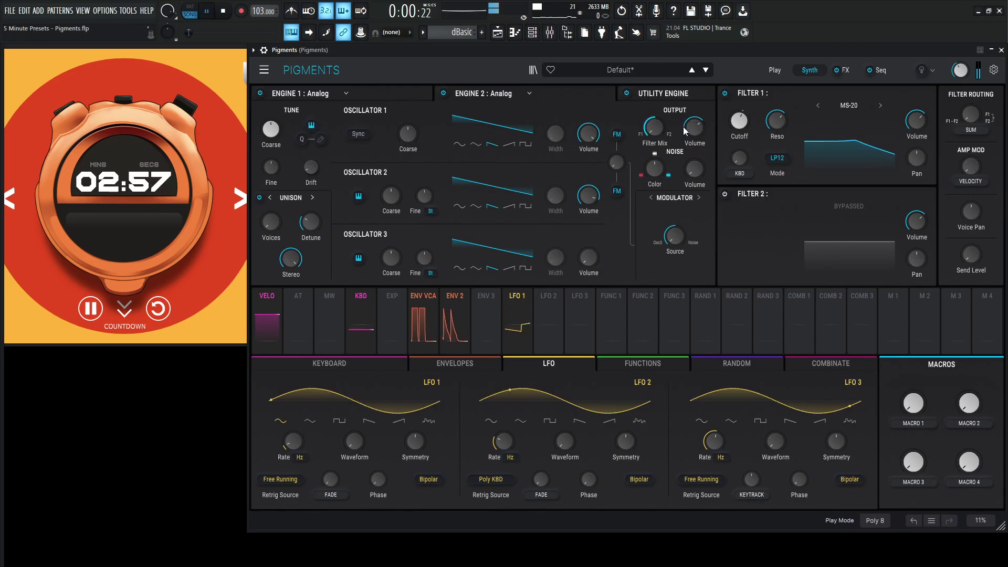
Set the filter routing to 1.00 and send Engine 2 entirely to Filter 2.
{"action": "left_click_drag", "start_coordinate": [971, 115], "coordinate": [971, 73]}
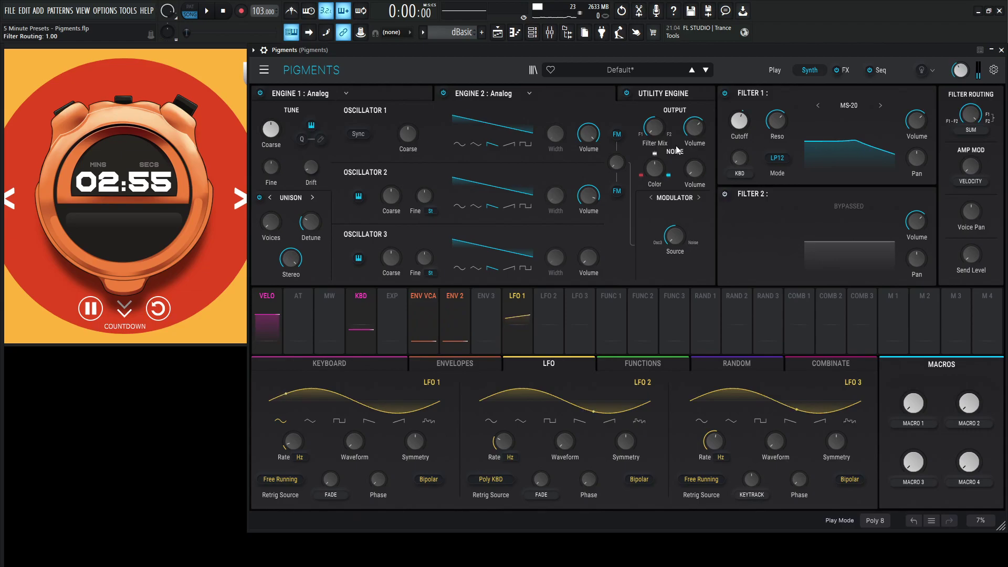
{"action": "left_click_drag", "start_coordinate": [654, 127], "coordinate": [655, 94]}
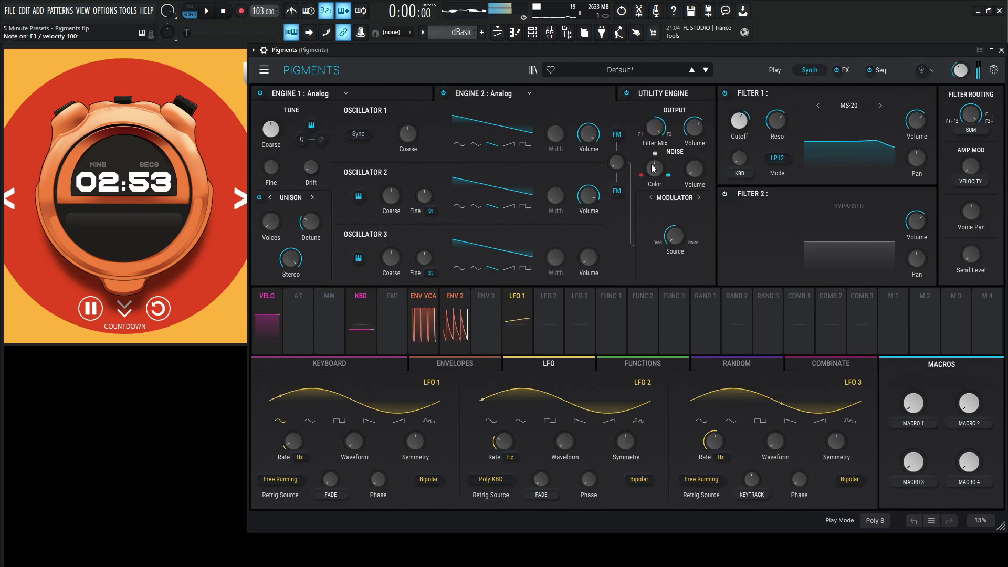
Raise Engine 2's unison voices and adjust its coarse tuning.
{"action": "mouse_move", "coordinate": [284, 214]}
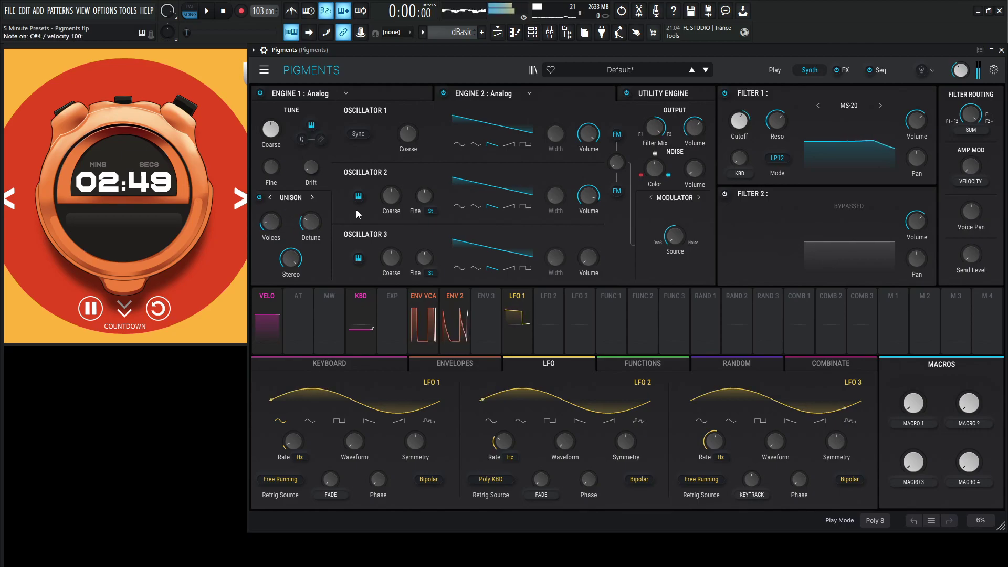
{"action": "double_click", "coordinate": [404, 187]}
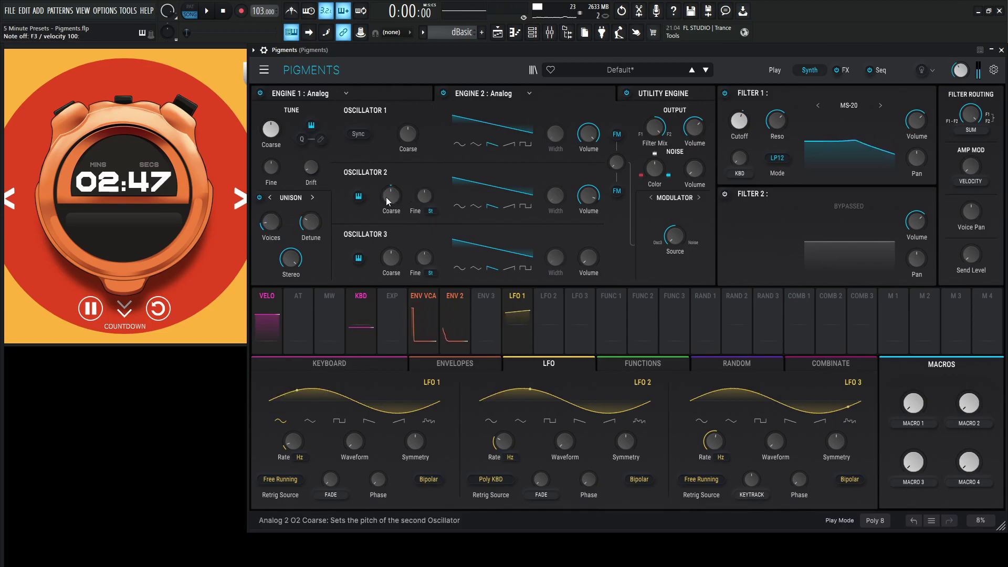
{"action": "mouse_move", "coordinate": [284, 121]}
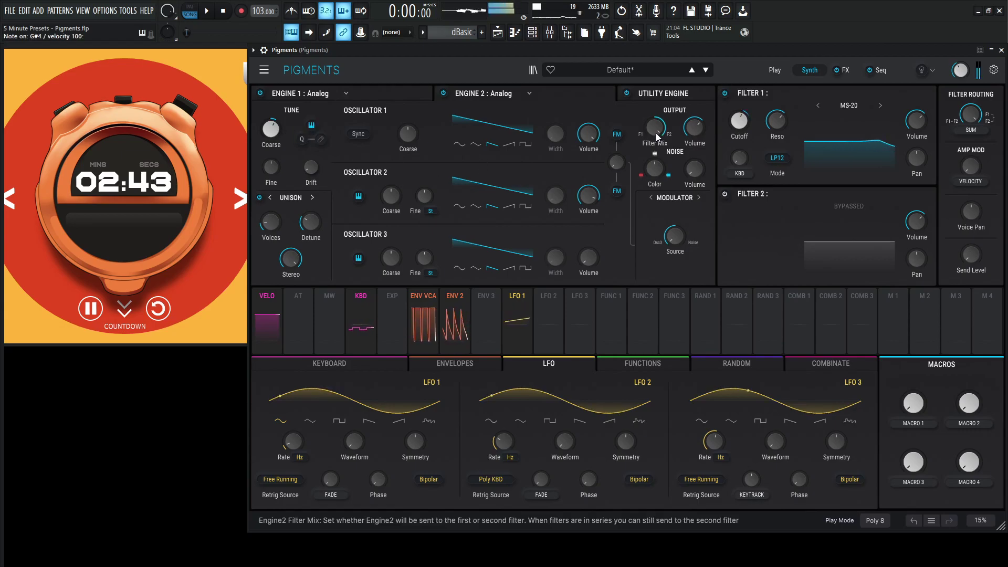
Balance Engine 2's output volume at about -3.17 dB while auditioning the sound with the project.
{"action": "left_click_drag", "start_coordinate": [692, 127], "coordinate": [692, 136]}
{"action": "scroll", "coordinate": [707, 120], "scroll_direction": "down", "scroll_amount": 5}
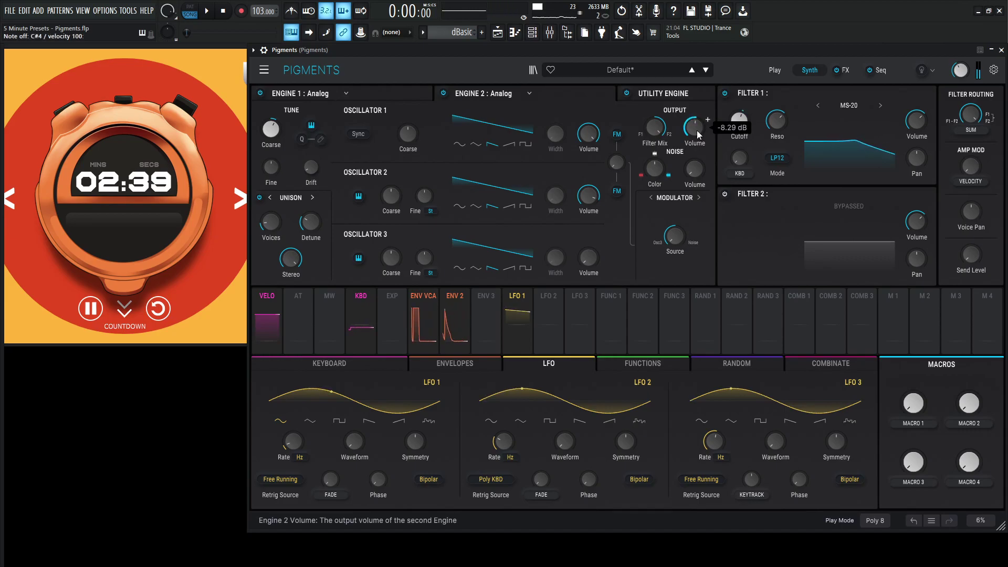
{"action": "key", "text": "space"}
{"action": "left_click_drag", "start_coordinate": [696, 129], "coordinate": [696, 124]}
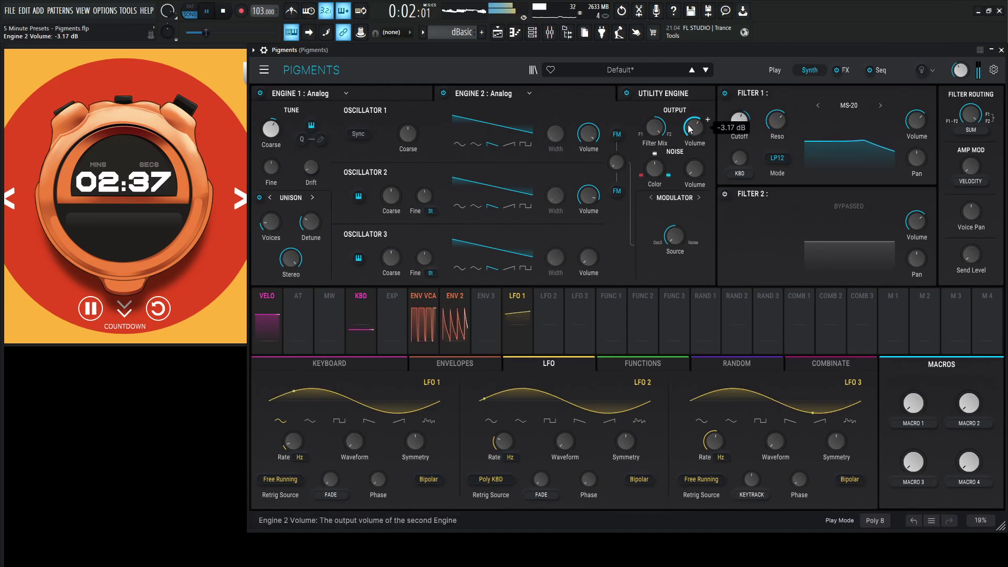
Set Engine 2's unison voices to 3 and enable Filter 2, auditioning the sound.
{"action": "left_click_drag", "start_coordinate": [274, 225], "coordinate": [274, 215]}
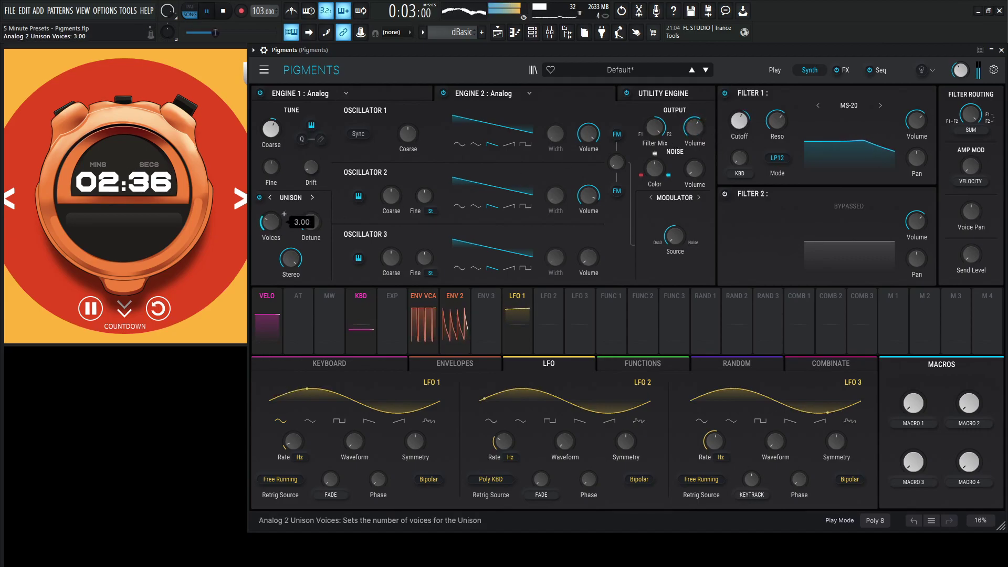
{"action": "left_click", "coordinate": [724, 193]}
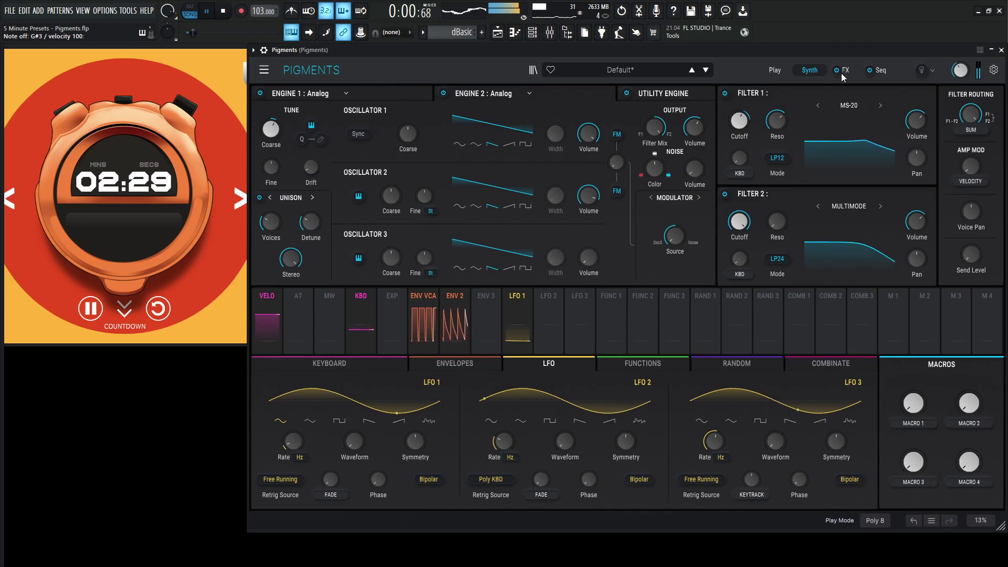
{"action": "key", "text": "space"}
Assign Macro 1 to Filter 1's cutoff and rename Macros 1 and 2 as CUT and RES.
{"action": "left_click_drag", "start_coordinate": [787, 179], "coordinate": [739, 120]}
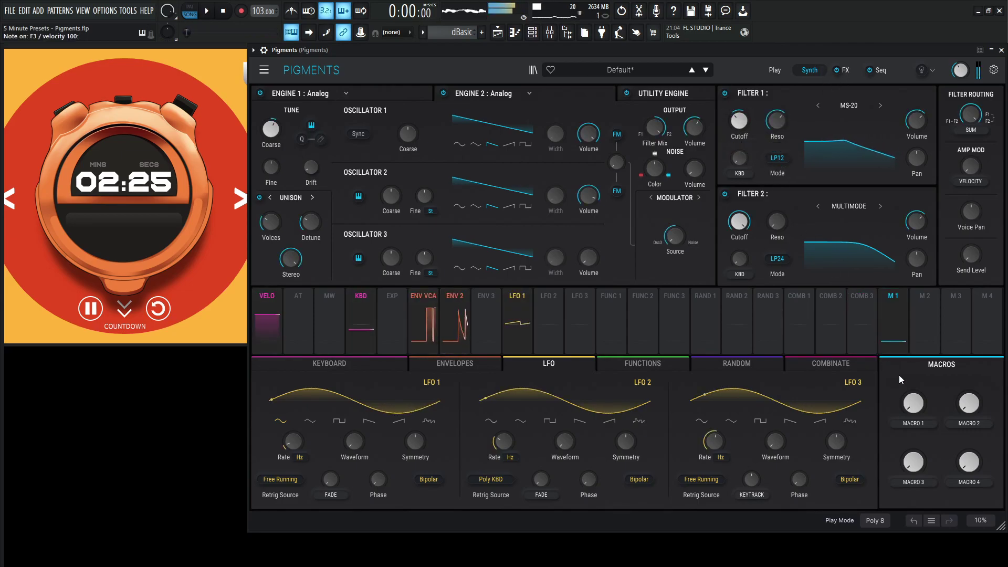
{"action": "type", "text": "CUT"}
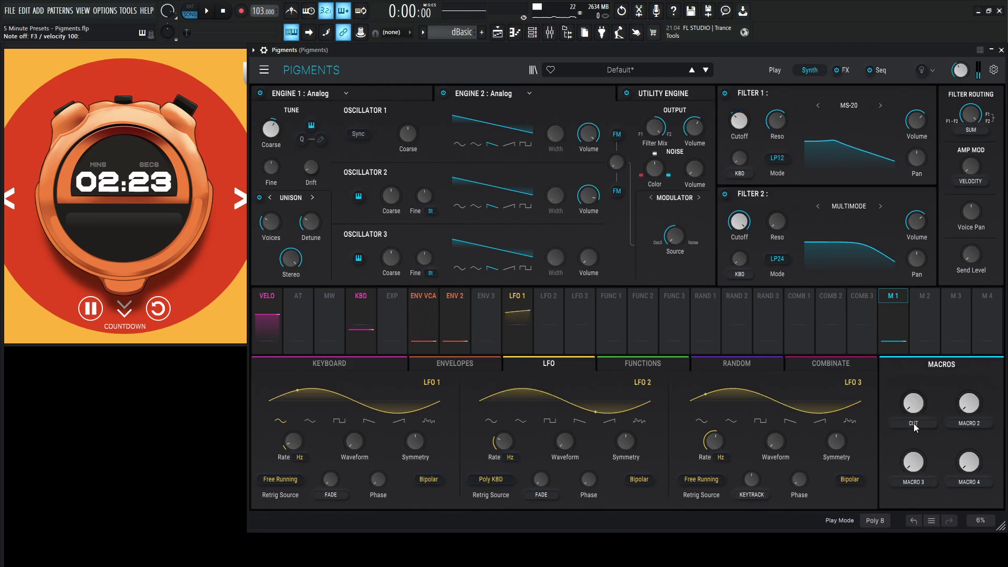
{"action": "key", "text": "Return"}
{"action": "type", "text": "RES"}
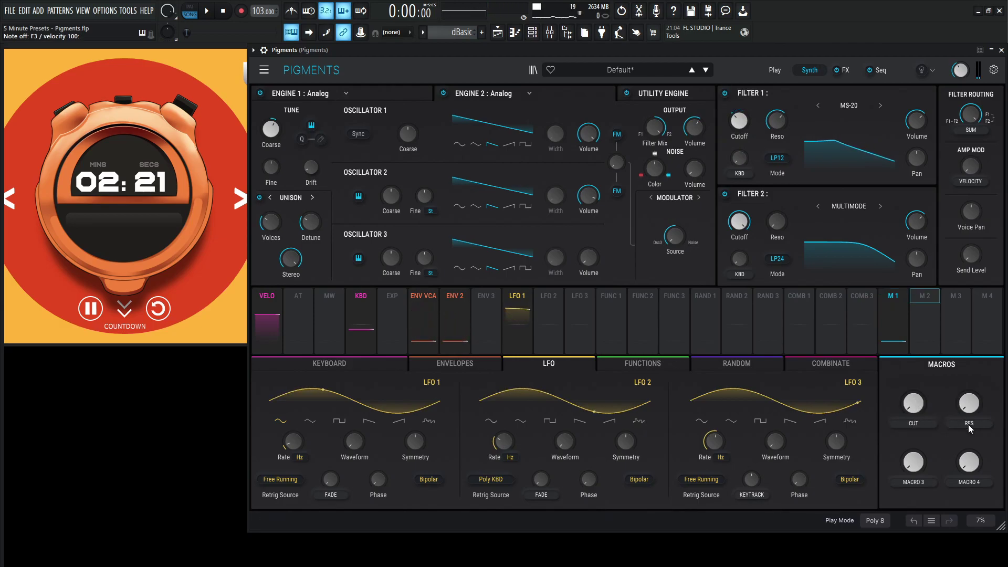
{"action": "key", "text": "Return"}
Modulate Filter 1's resonance from the RES macro by about 0.76, then set RES to about 0.920 and raise CUT slightly.
{"action": "left_click_drag", "start_coordinate": [924, 295], "coordinate": [781, 121]}
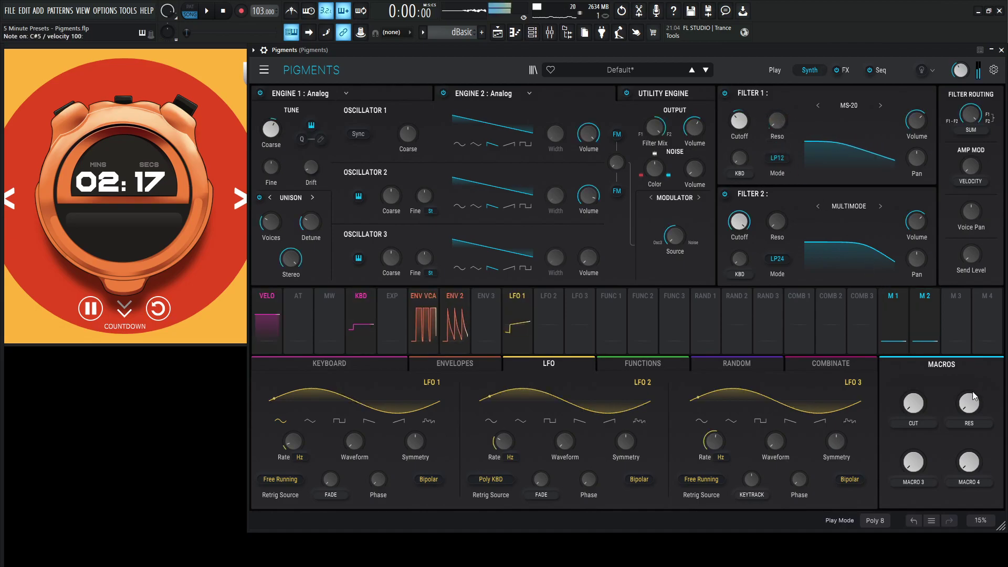
{"action": "left_click_drag", "start_coordinate": [968, 403], "coordinate": [968, 346]}
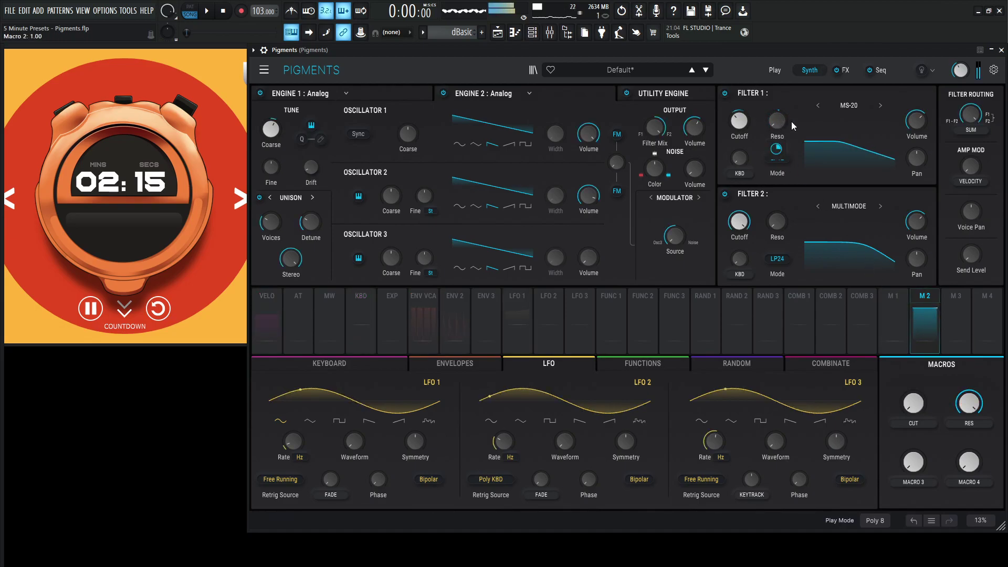
{"action": "left_click_drag", "start_coordinate": [775, 149], "coordinate": [776, 136]}
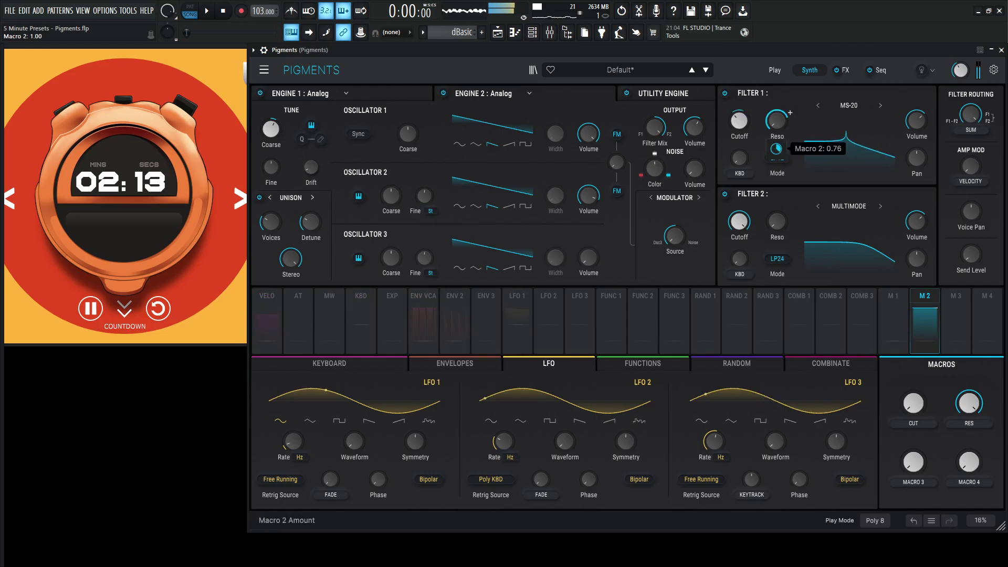
{"action": "left_click_drag", "start_coordinate": [915, 407], "coordinate": [913, 423]}
{"action": "left_click_drag", "start_coordinate": [969, 403], "coordinate": [969, 352]}
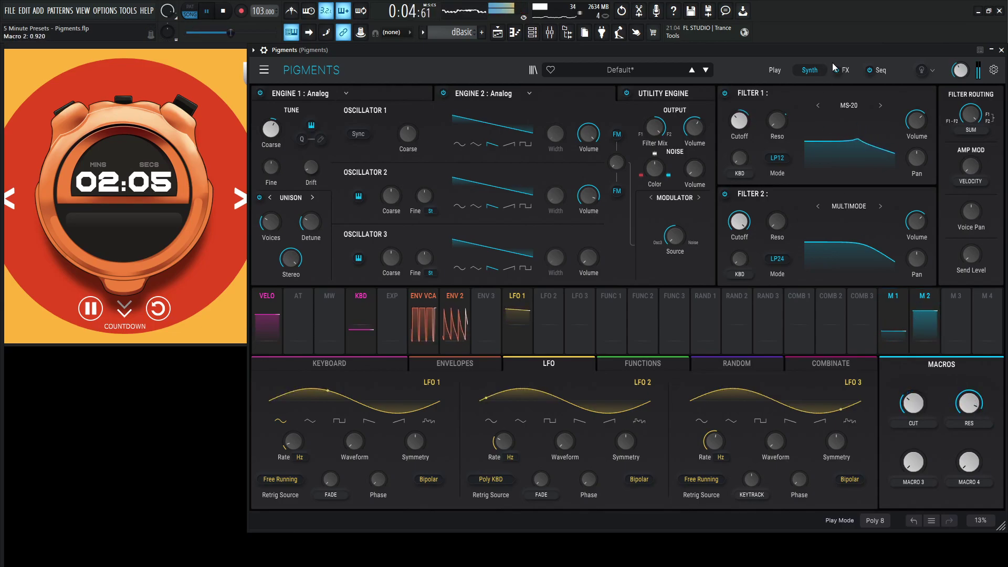
Replace the FX A delay with a Param EQ, dipping peak 1 slightly and boosting peak 3.
{"action": "left_click", "coordinate": [845, 70]}
{"action": "left_click", "coordinate": [447, 98]}
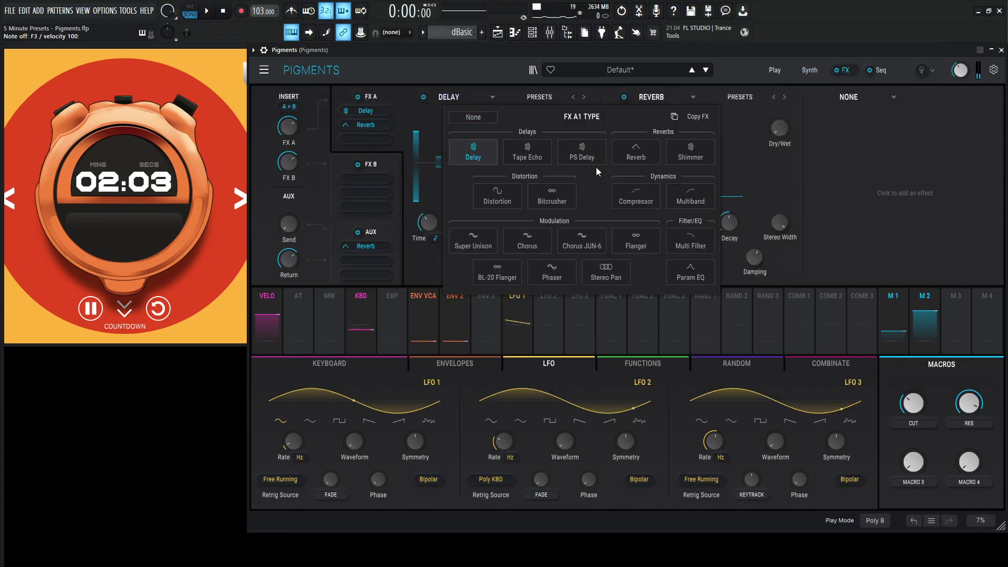
{"action": "left_click", "coordinate": [689, 271]}
{"action": "left_click_drag", "start_coordinate": [490, 163], "coordinate": [474, 115]}
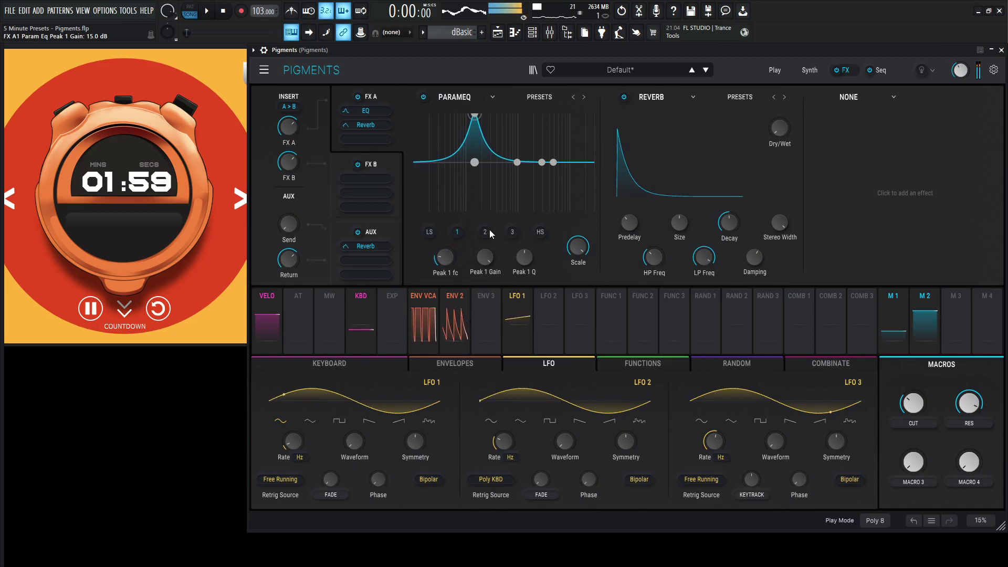
{"action": "left_click_drag", "start_coordinate": [485, 256], "coordinate": [486, 316]}
{"action": "left_click_drag", "start_coordinate": [542, 161], "coordinate": [538, 153]}
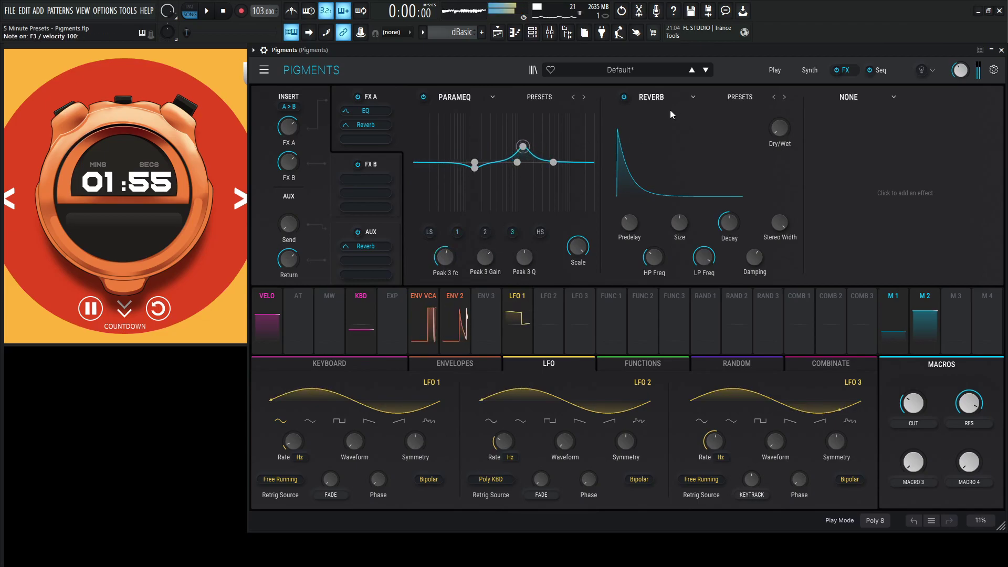
Replace the FX A reverb with a Germanium distortion and set its drive to about 31.8 dB.
{"action": "left_click", "coordinate": [662, 97]}
{"action": "left_click", "coordinate": [677, 196]}
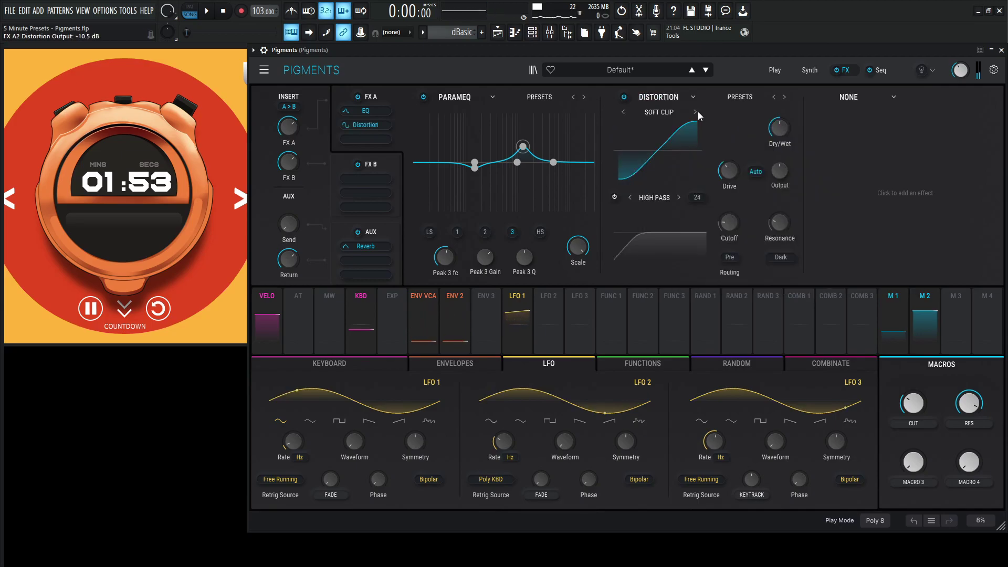
{"action": "left_click", "coordinate": [696, 112]}
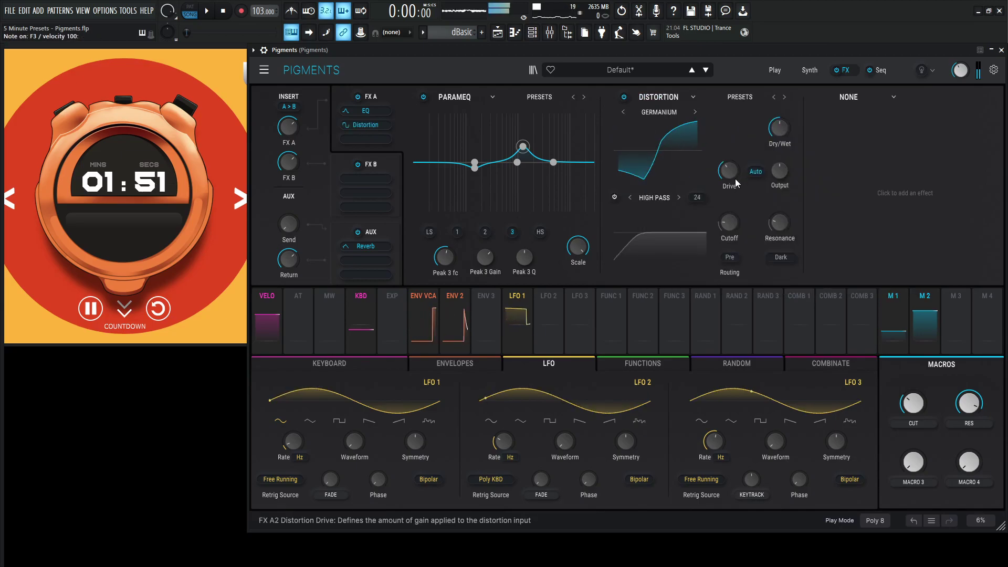
{"action": "left_click_drag", "start_coordinate": [729, 169], "coordinate": [742, 163]}
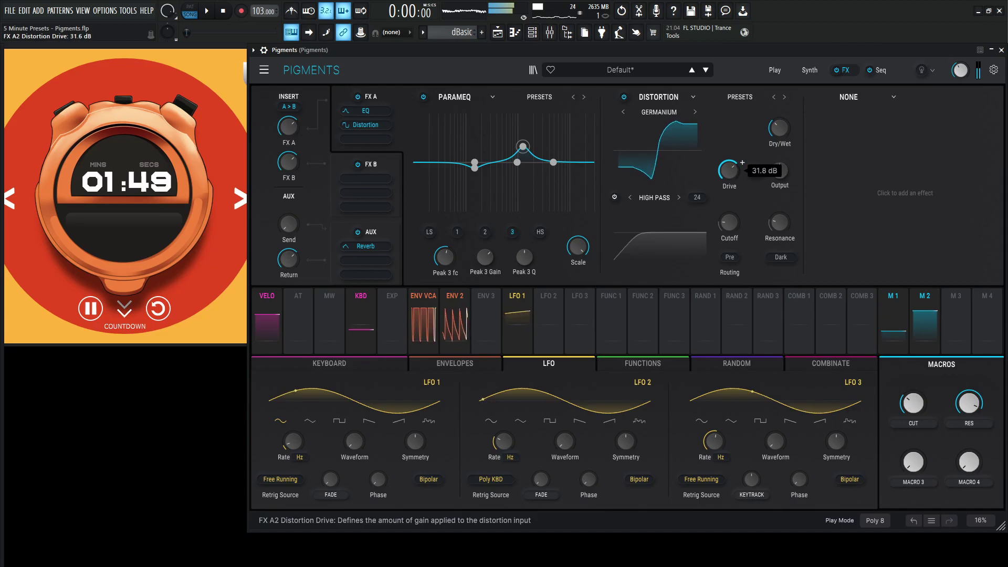
Add a second distortion with the Tape algorithm as the third FX A effect and adjust the CUT macro.
{"action": "left_click", "coordinate": [848, 97]}
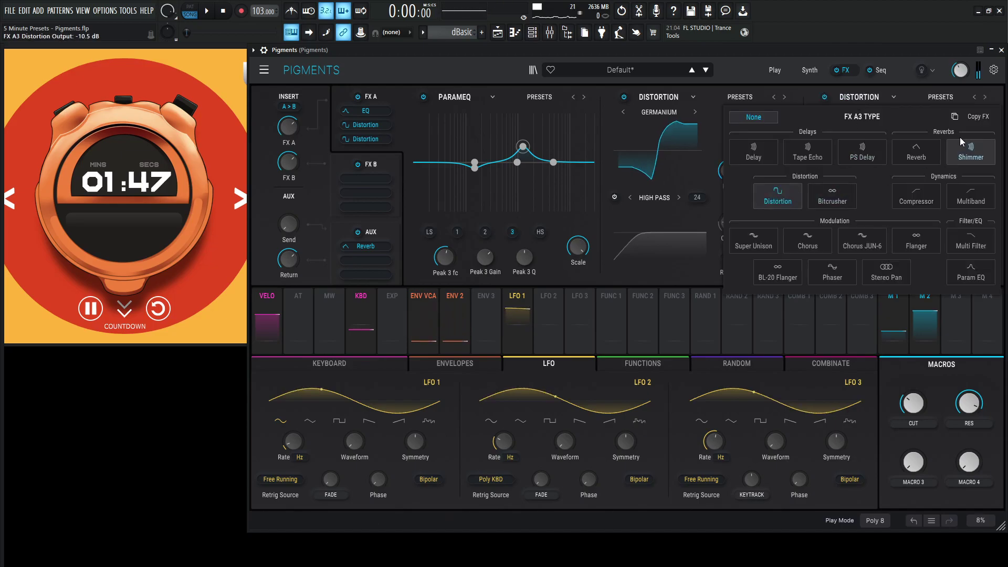
{"action": "left_click", "coordinate": [895, 112]}
{"action": "left_click", "coordinate": [896, 112]}
{"action": "left_click", "coordinate": [895, 113]}
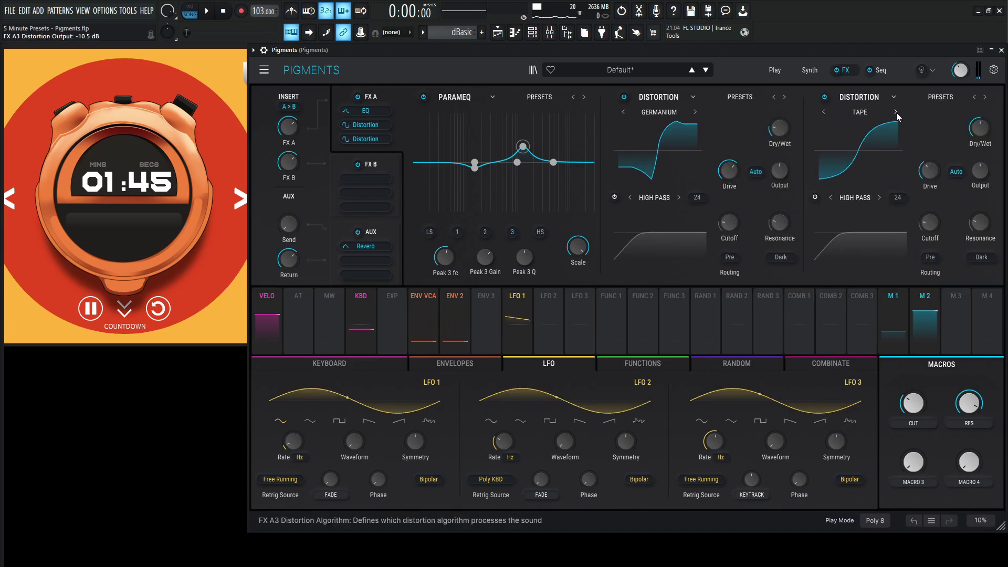
{"action": "left_click", "coordinate": [896, 113]}
{"action": "left_click", "coordinate": [824, 113]}
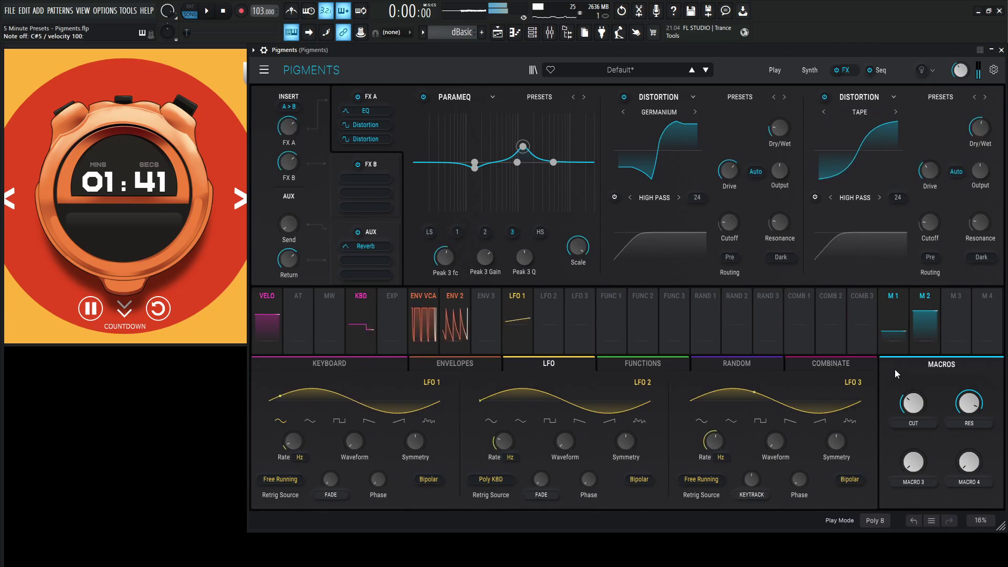
{"action": "left_click_drag", "start_coordinate": [913, 403], "coordinate": [913, 385]}
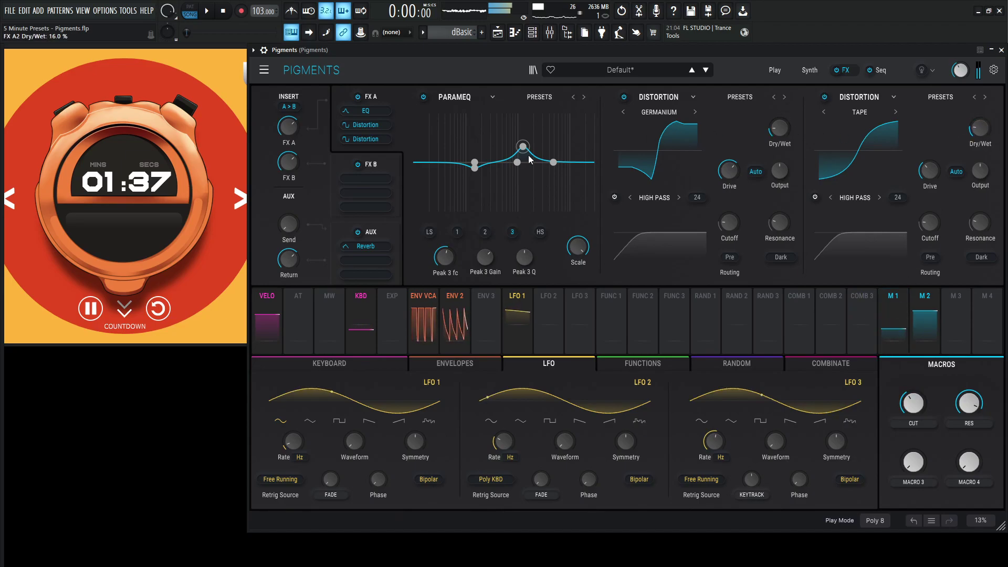
Add a 1/4 ping-pong delay to FX B with about 24% dry/wet and a high-pass around 102 Hz.
{"action": "left_click", "coordinate": [381, 162]}
{"action": "left_click", "coordinate": [457, 90]}
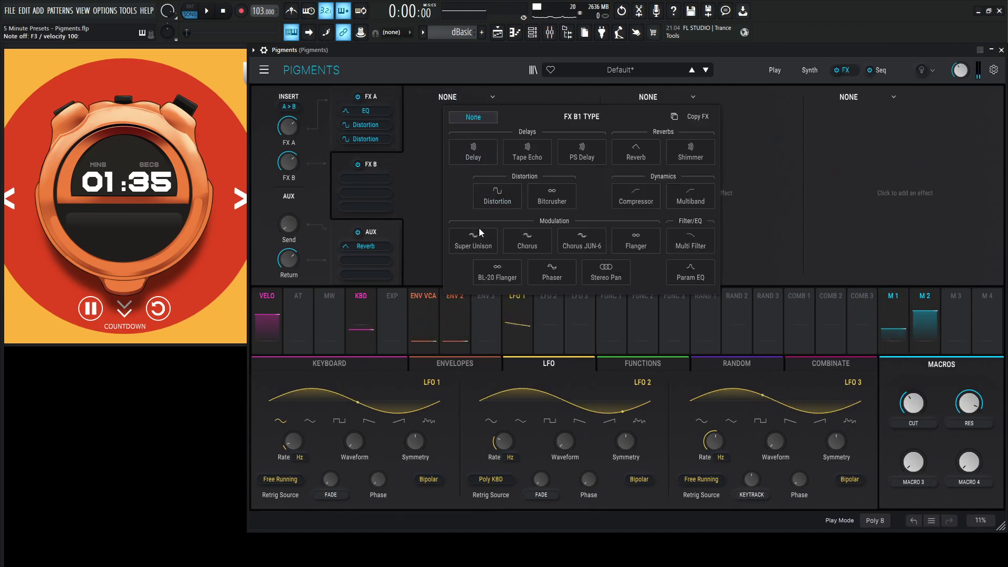
{"action": "left_click", "coordinate": [473, 153]}
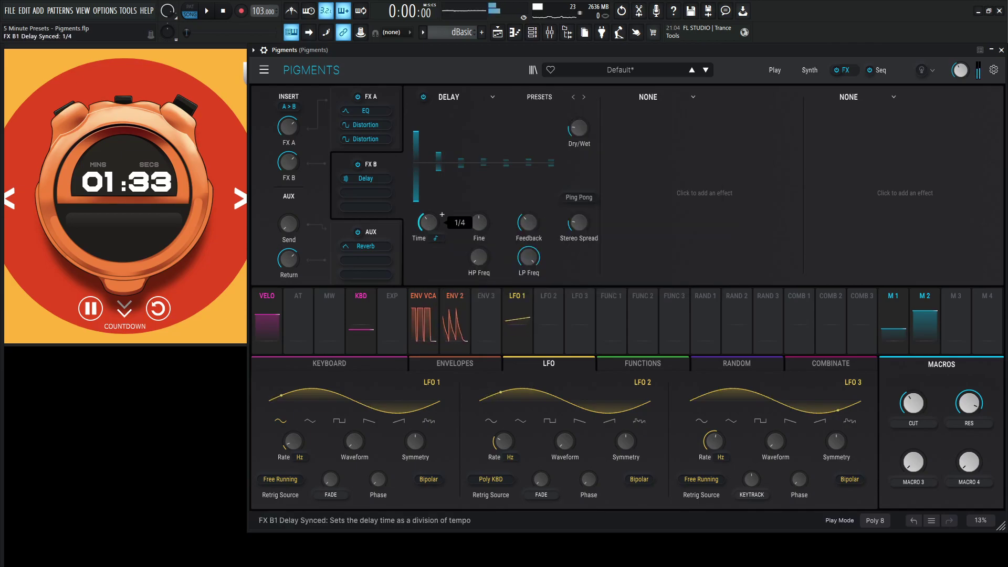
{"action": "left_click", "coordinate": [579, 197]}
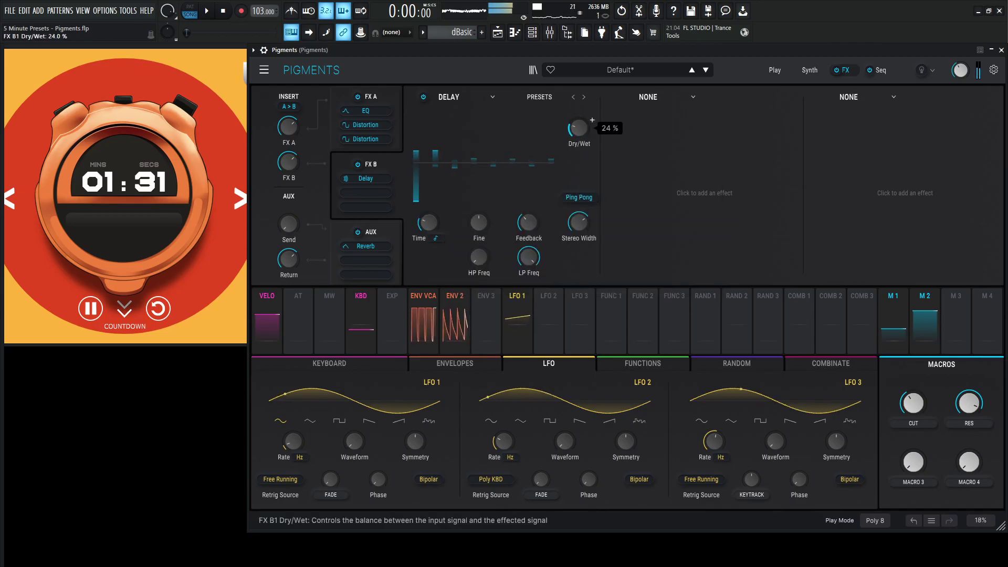
{"action": "left_click_drag", "start_coordinate": [579, 129], "coordinate": [579, 125]}
{"action": "left_click_drag", "start_coordinate": [528, 256], "coordinate": [477, 233]}
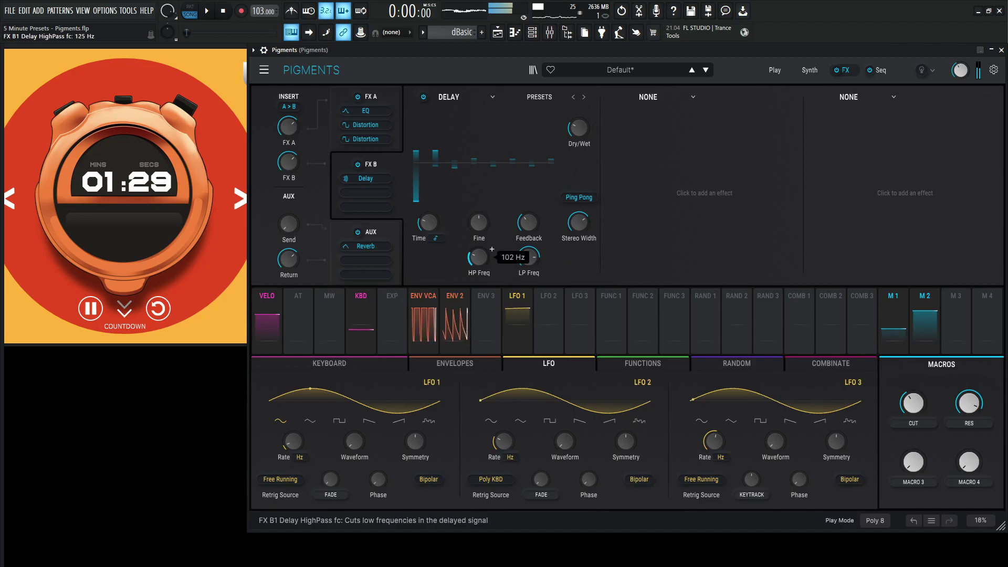
{"action": "key", "text": "space"}
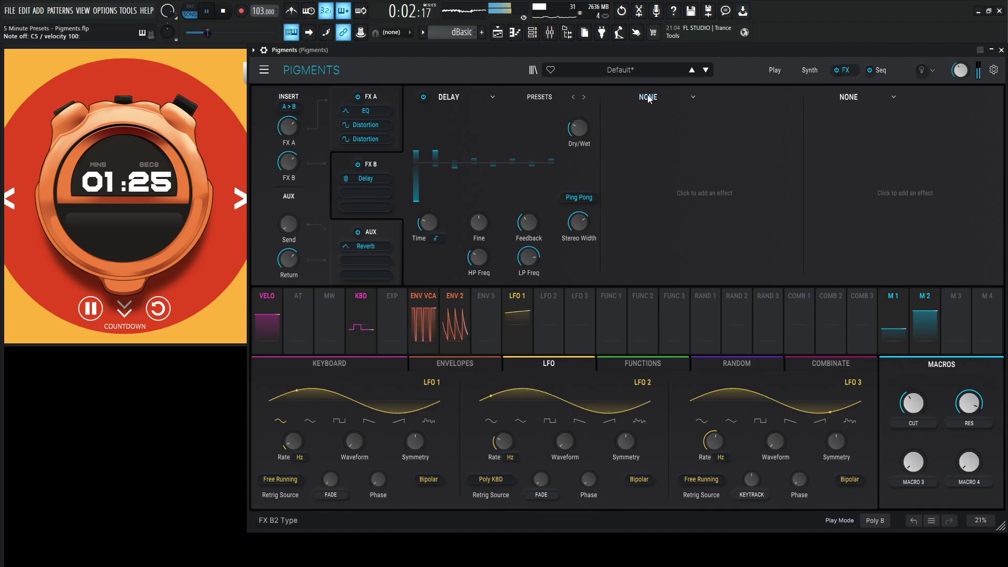
Add a reverb after the FX B delay at about 26% dry/wet and audition it with the CUT macro.
{"action": "left_click", "coordinate": [649, 99]}
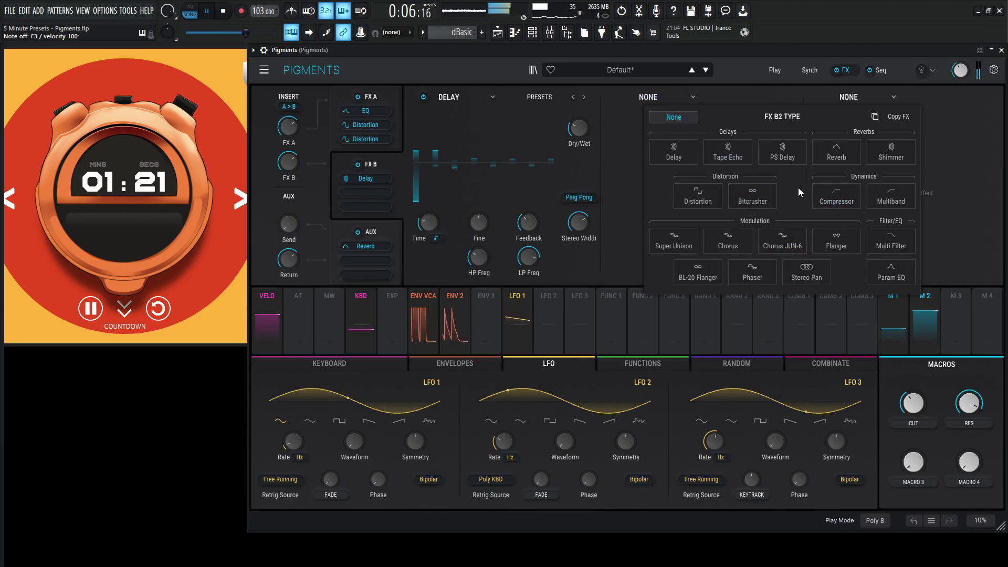
{"action": "left_click", "coordinate": [824, 157]}
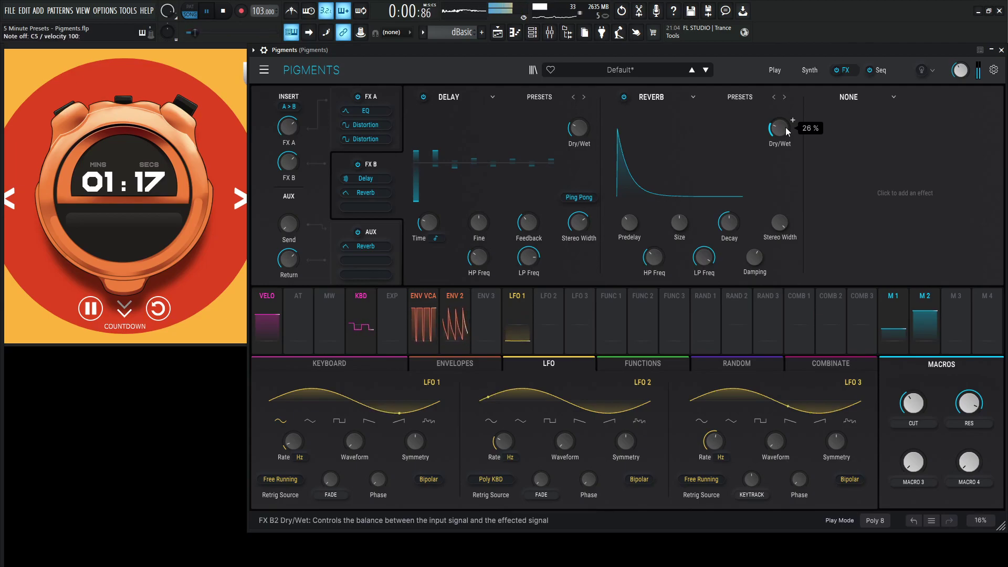
{"action": "left_click_drag", "start_coordinate": [913, 403], "coordinate": [913, 391]}
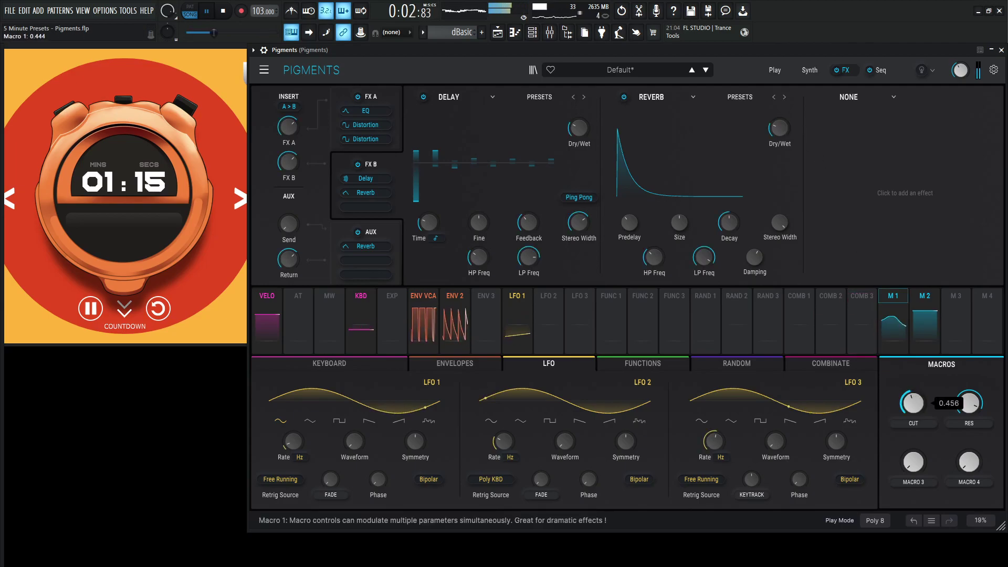
Set the FX A dry/wet mix to about 10% for the Germanium distortion and 12% for the Tape distortion.
{"action": "left_click", "coordinate": [388, 90]}
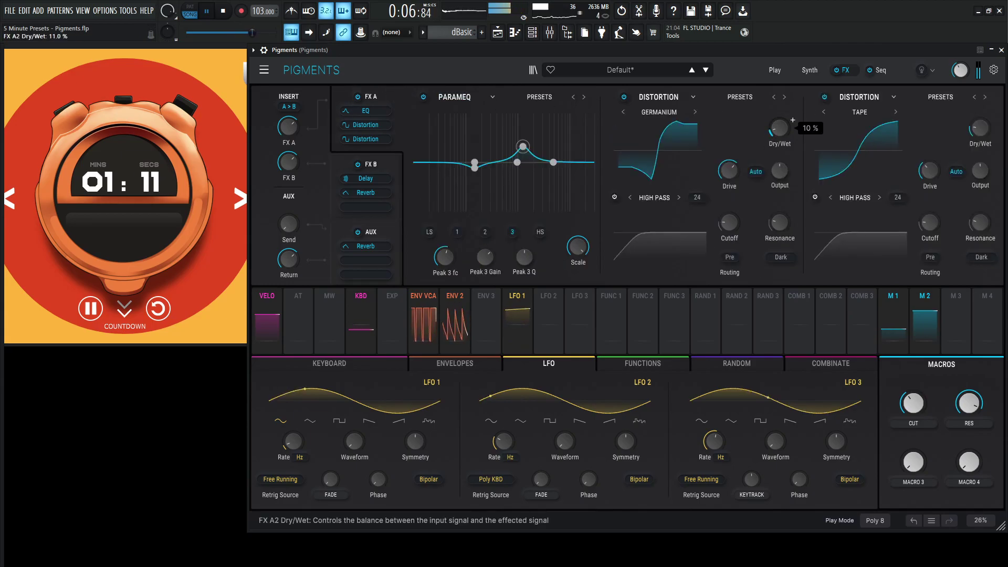
{"action": "left_click", "coordinate": [824, 98]}
{"action": "left_click", "coordinate": [825, 99]}
{"action": "left_click_drag", "start_coordinate": [979, 128], "coordinate": [979, 130]}
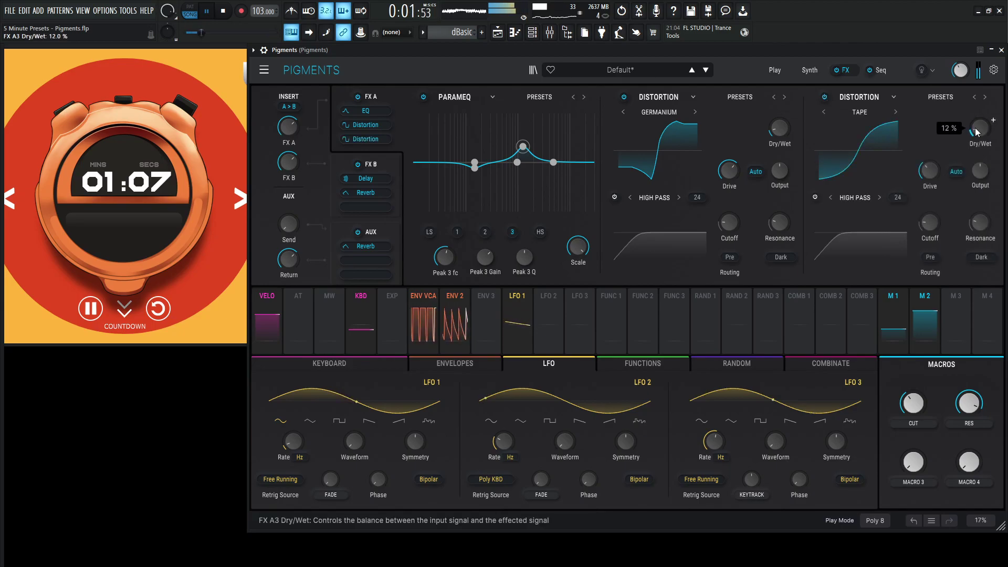
Tune Engine 2's oscillator 3 up 12 st and raise its volume, with the CUT macro fully open at 1.00.
{"action": "left_click", "coordinate": [810, 71]}
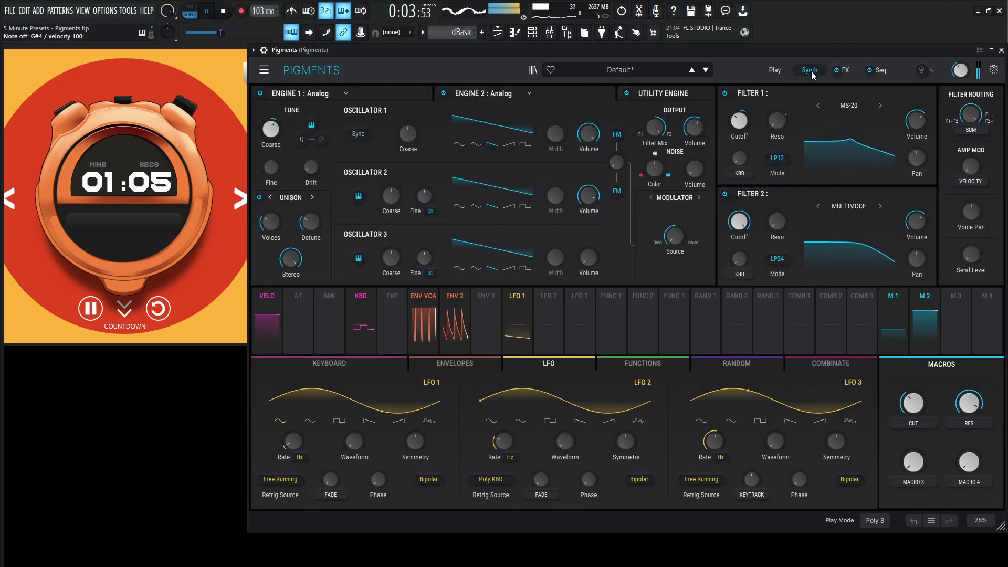
{"action": "left_click_drag", "start_coordinate": [912, 403], "coordinate": [912, 383]}
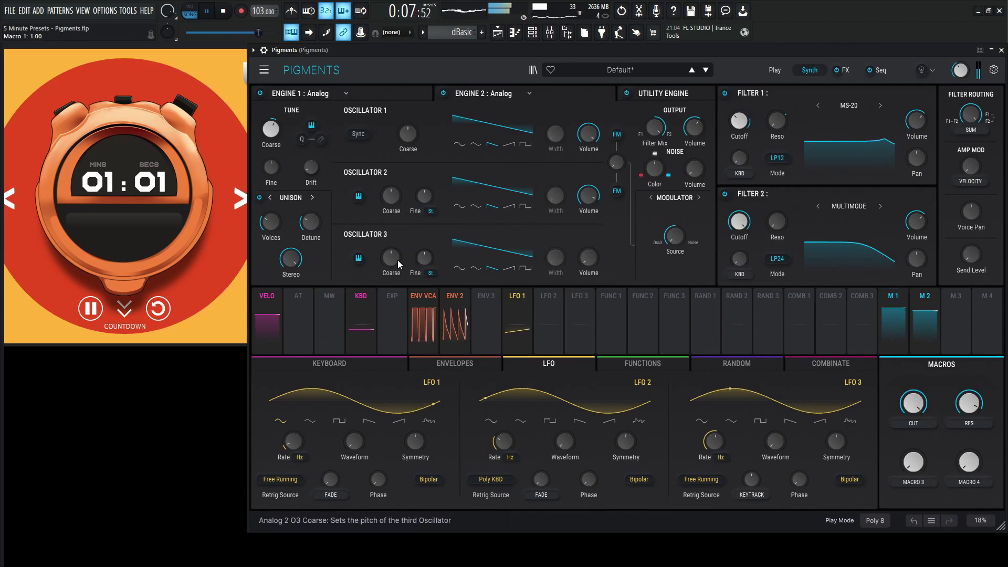
{"action": "left_click_drag", "start_coordinate": [399, 264], "coordinate": [399, 253]}
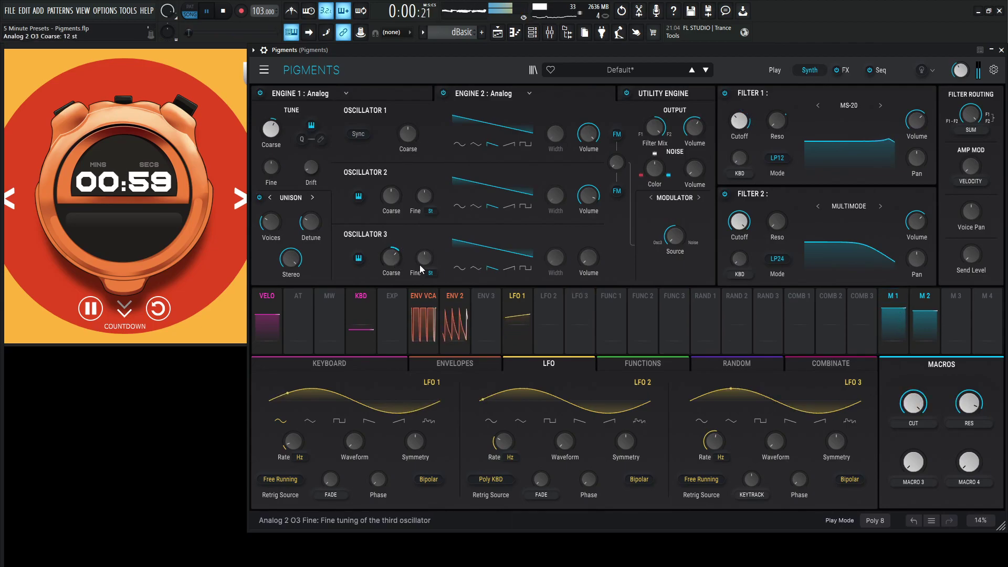
{"action": "left_click_drag", "start_coordinate": [587, 260], "coordinate": [587, 189]}
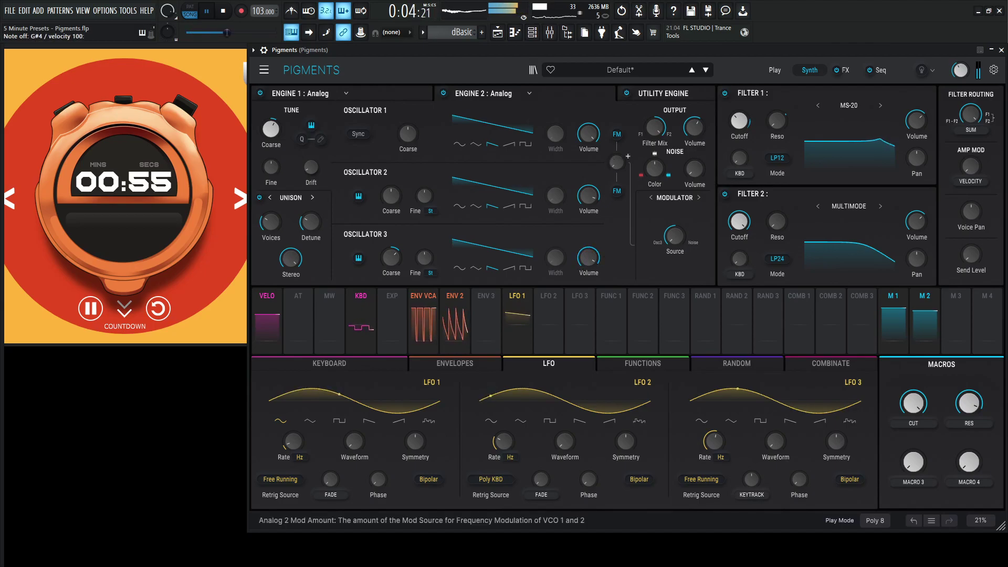
Apply a small amount of frequency modulation to Engine 2's oscillators 1 and 2 and lower the CUT macro.
{"action": "left_click_drag", "start_coordinate": [615, 163], "coordinate": [619, 177]}
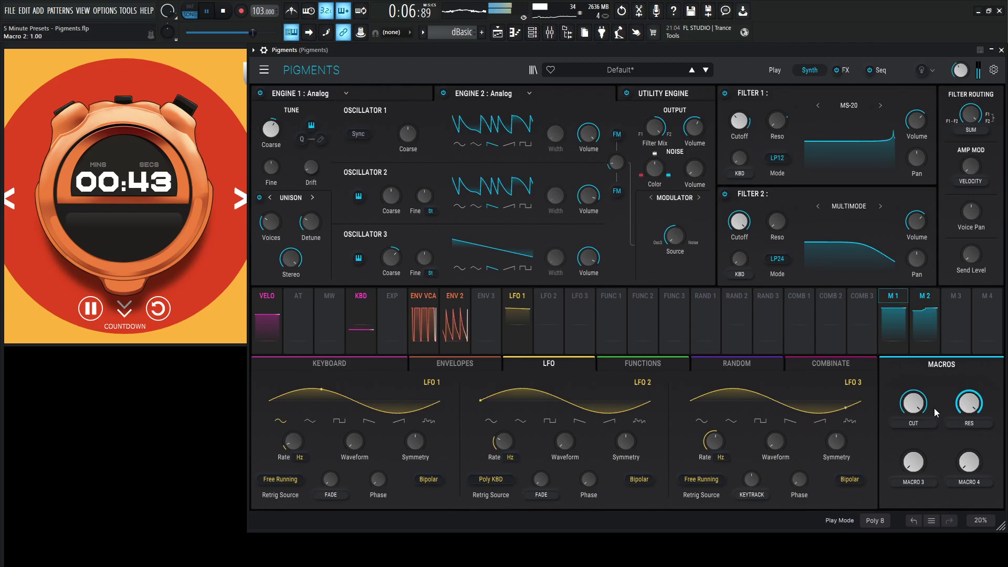
{"action": "mouse_move", "coordinate": [914, 403]}
{"action": "left_mouse_down"}
{"action": "mouse_move", "coordinate": [968, 414]}
{"action": "mouse_move", "coordinate": [969, 362]}
{"action": "mouse_move", "coordinate": [909, 420]}
{"action": "left_mouse_up"}
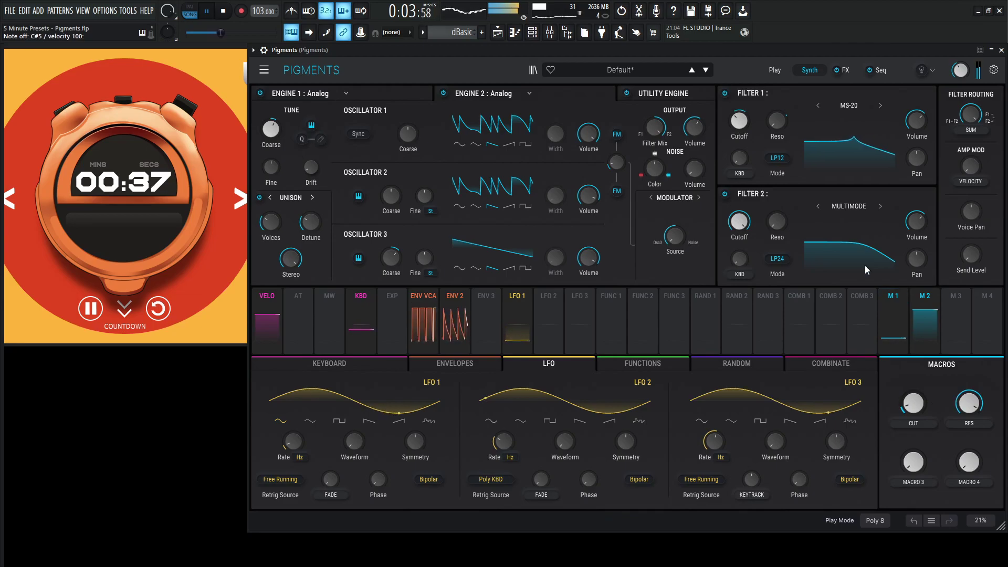
Insert a Multiband compressor ahead of the FX B delay and reverb and set its high band's below threshold to about -31.6 dB.
{"action": "left_click", "coordinate": [845, 70]}
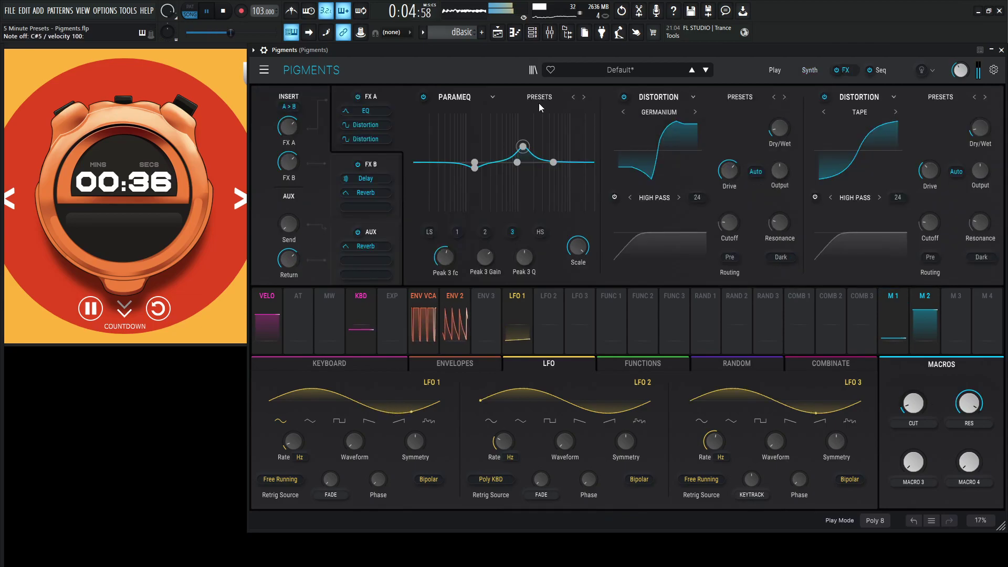
{"action": "key", "text": "space"}
{"action": "left_click", "coordinate": [392, 161]}
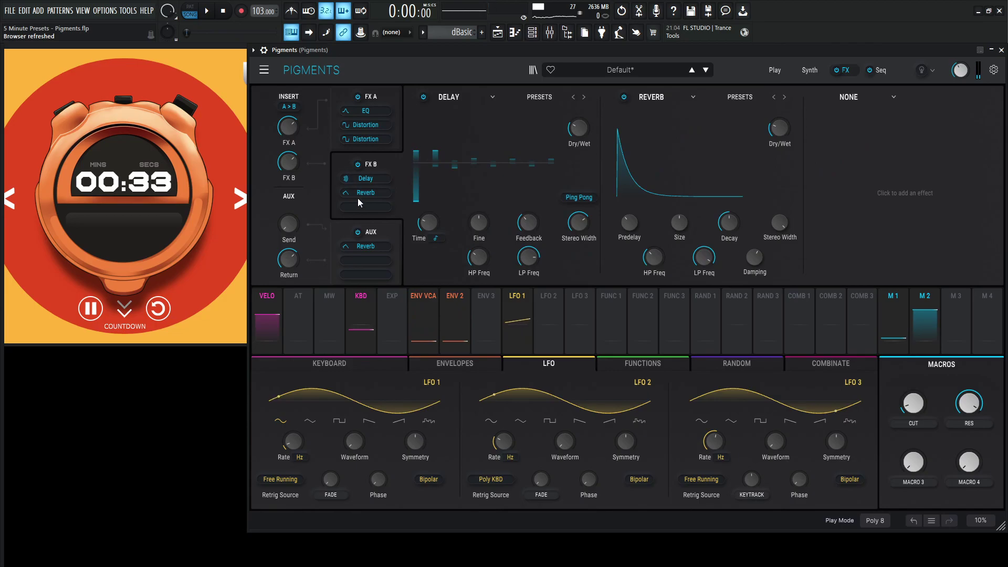
{"action": "left_click_drag", "start_coordinate": [358, 211], "coordinate": [362, 177]}
{"action": "left_click", "coordinate": [452, 112]}
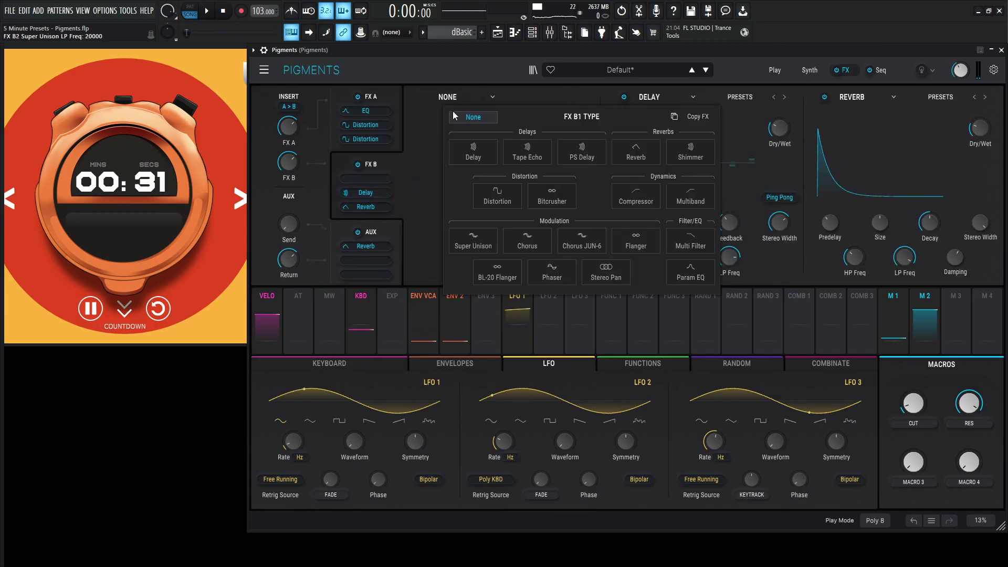
{"action": "left_click", "coordinate": [700, 198]}
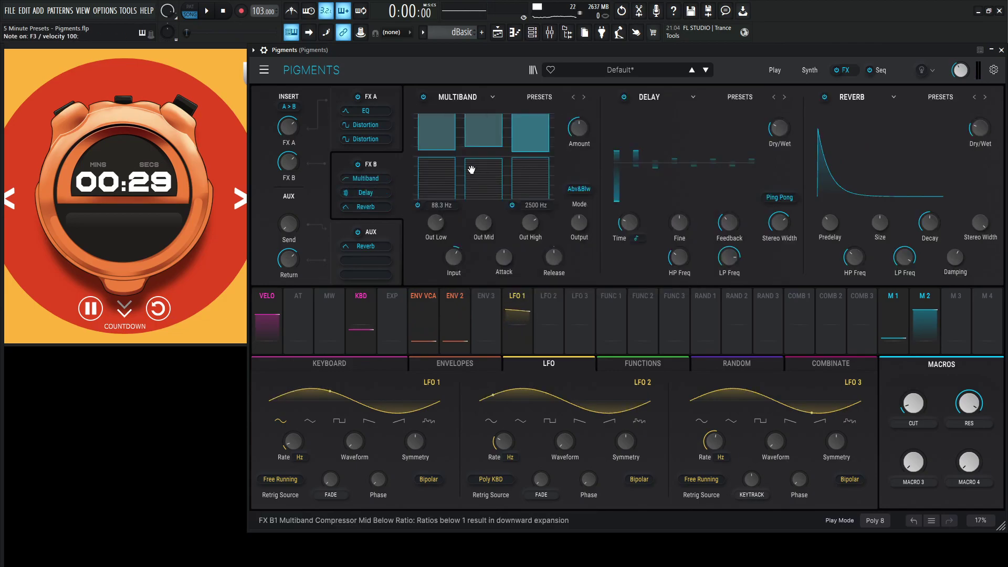
{"action": "left_click_drag", "start_coordinate": [539, 157], "coordinate": [539, 148]}
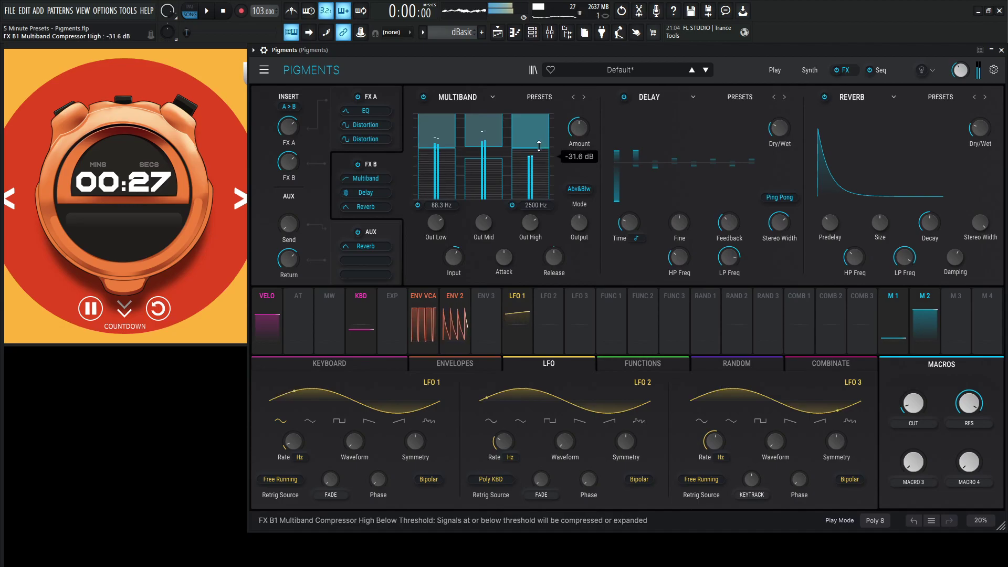
Assign Macro 4 to the dry/wet of both FX A distortions from 0%, with an amount of about 0.11 on the Germanium.
{"action": "key", "text": "space"}
{"action": "left_click", "coordinate": [387, 94]}
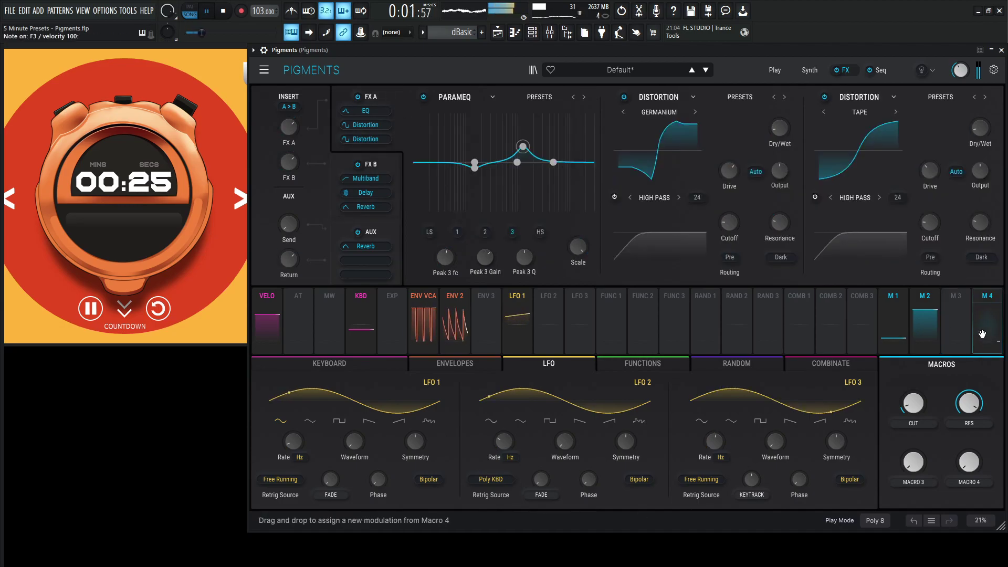
{"action": "left_click_drag", "start_coordinate": [987, 323], "coordinate": [790, 122]}
{"action": "left_click_drag", "start_coordinate": [778, 155], "coordinate": [778, 167]}
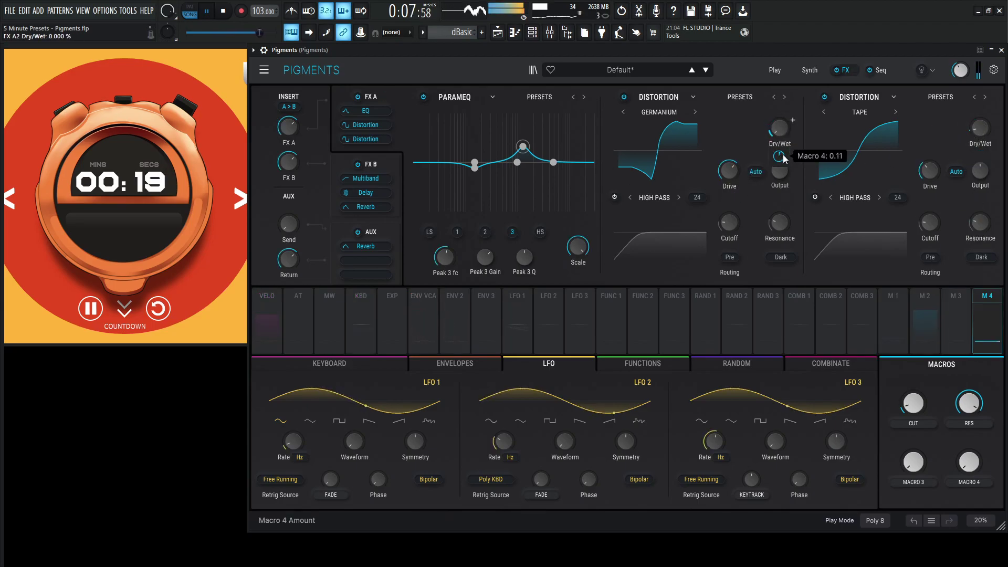
{"action": "key", "text": "space"}
{"action": "mouse_move", "coordinate": [979, 156]}
{"action": "left_mouse_down"}
{"action": "mouse_move", "coordinate": [979, 176]}
{"action": "mouse_move", "coordinate": [980, 147]}
{"action": "left_mouse_up"}
Assign Macro 4 to the FX B delay and reverb dry/wet from a 0% base, and set the macro, named F, to 1.00.
{"action": "left_click", "coordinate": [400, 158]}
{"action": "left_click_drag", "start_coordinate": [987, 295], "coordinate": [780, 154]}
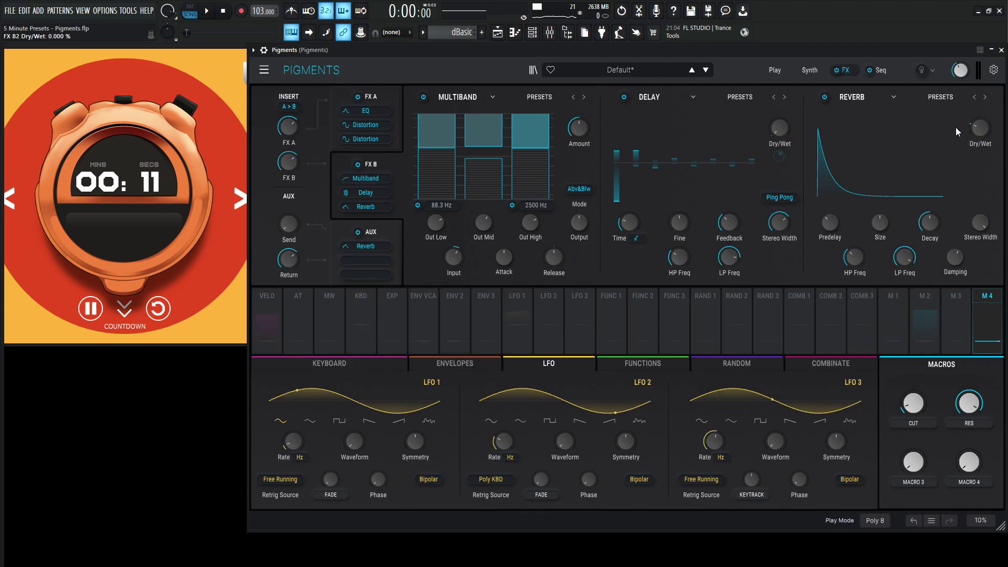
{"action": "left_click_drag", "start_coordinate": [981, 128], "coordinate": [981, 145]}
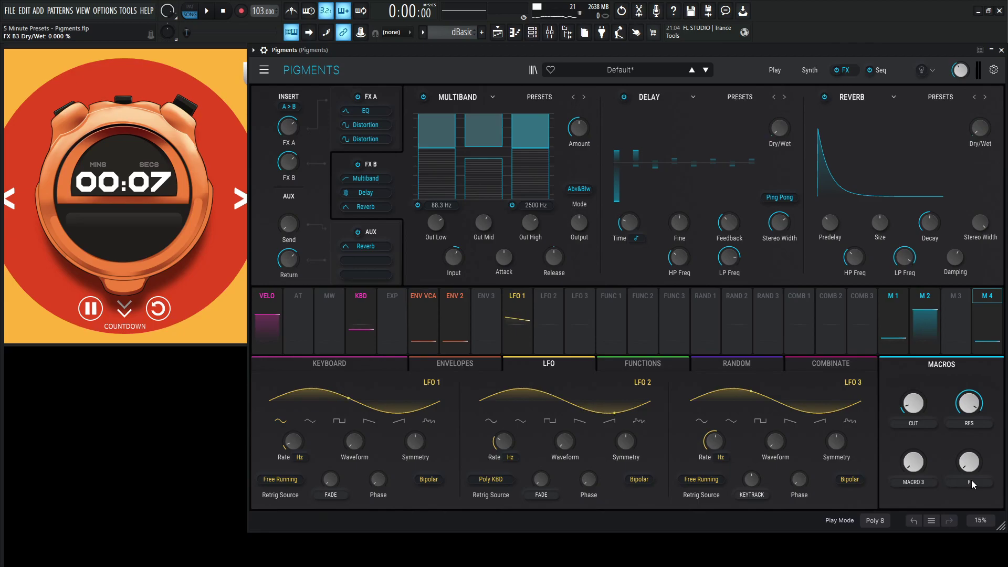
{"action": "mouse_move", "coordinate": [971, 479]}
{"action": "left_mouse_down"}
{"action": "mouse_move", "coordinate": [971, 420]}
{"action": "mouse_move", "coordinate": [972, 480]}
{"action": "left_mouse_up"}
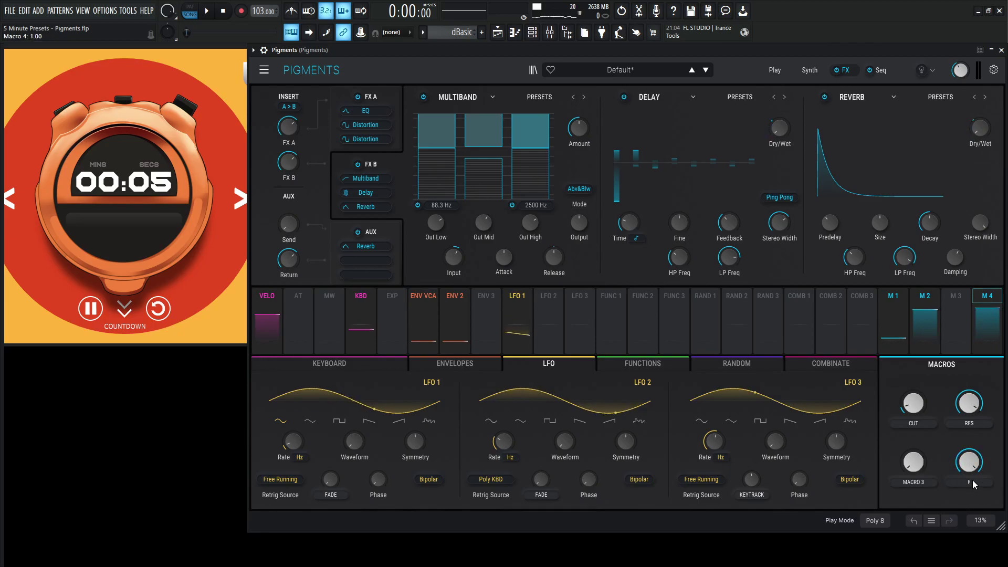
Assign Macro 3 to Engine 2's FM amount and leave the macro at 0.000.
{"action": "left_click", "coordinate": [815, 71]}
{"action": "left_click_drag", "start_coordinate": [693, 186], "coordinate": [616, 163]}
{"action": "mouse_move", "coordinate": [616, 162]}
{"action": "left_mouse_down"}
{"action": "mouse_move", "coordinate": [618, 180]}
{"action": "mouse_move", "coordinate": [618, 168]}
{"action": "left_mouse_up"}
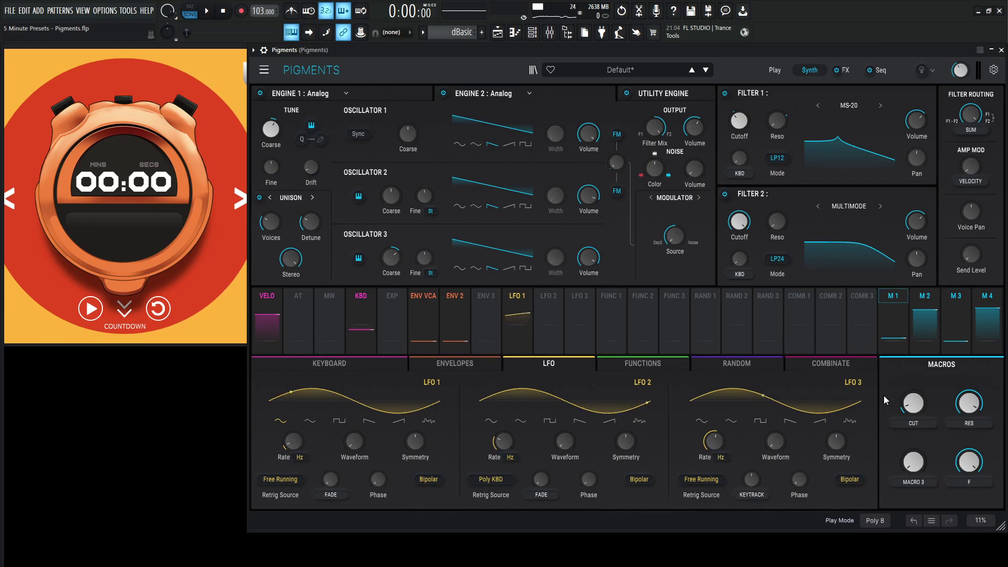
{"action": "mouse_move", "coordinate": [913, 462]}
{"action": "left_mouse_down"}
{"action": "mouse_move", "coordinate": [914, 419]}
{"action": "mouse_move", "coordinate": [913, 467]}
{"action": "left_mouse_up"}
Raise the main level of the Fruity parametric EQ 2 on the mixer's Master track, then close the EQ and the mixer.
{"action": "mouse_move", "coordinate": [681, 291]}
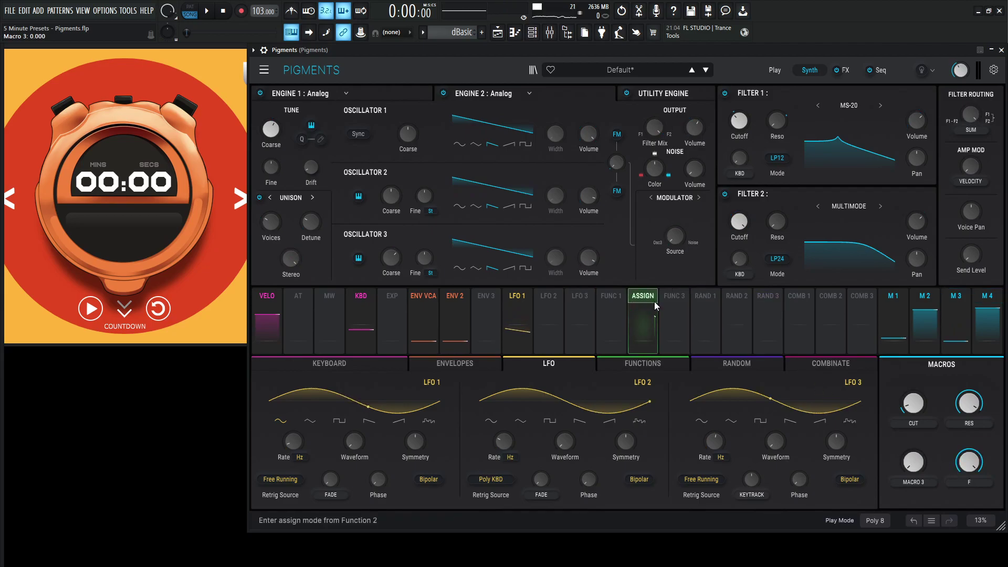
{"action": "key", "text": "F9"}
{"action": "left_click", "coordinate": [162, 310]}
{"action": "left_click", "coordinate": [79, 324]}
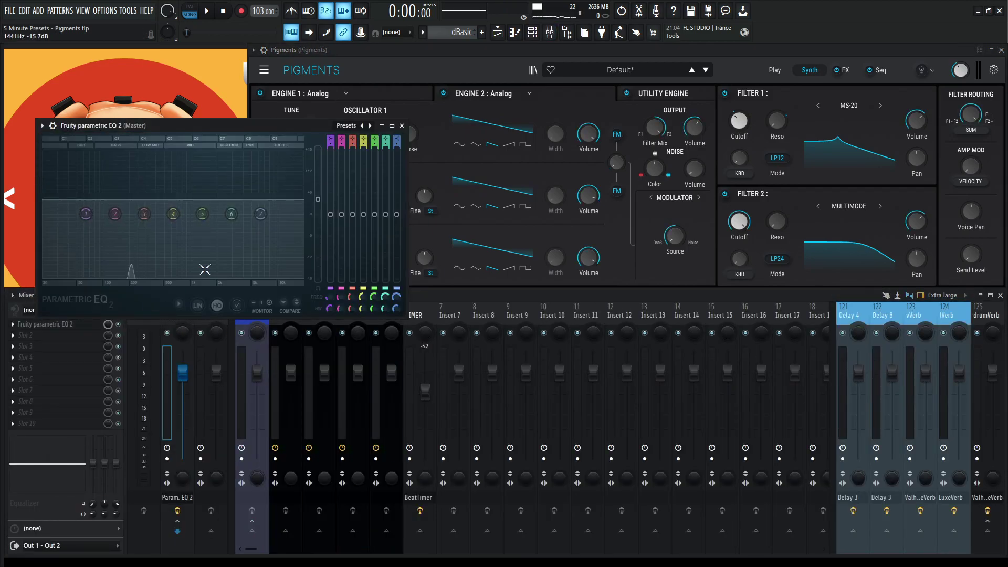
{"action": "left_click_drag", "start_coordinate": [317, 199], "coordinate": [318, 192]}
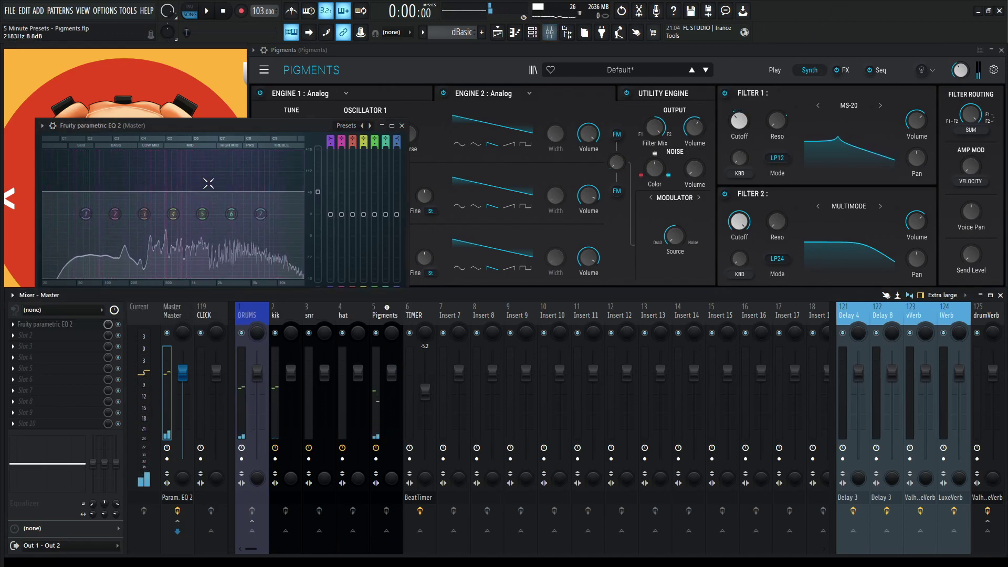
{"action": "key", "text": "F9"}
{"action": "left_click", "coordinate": [401, 126]}
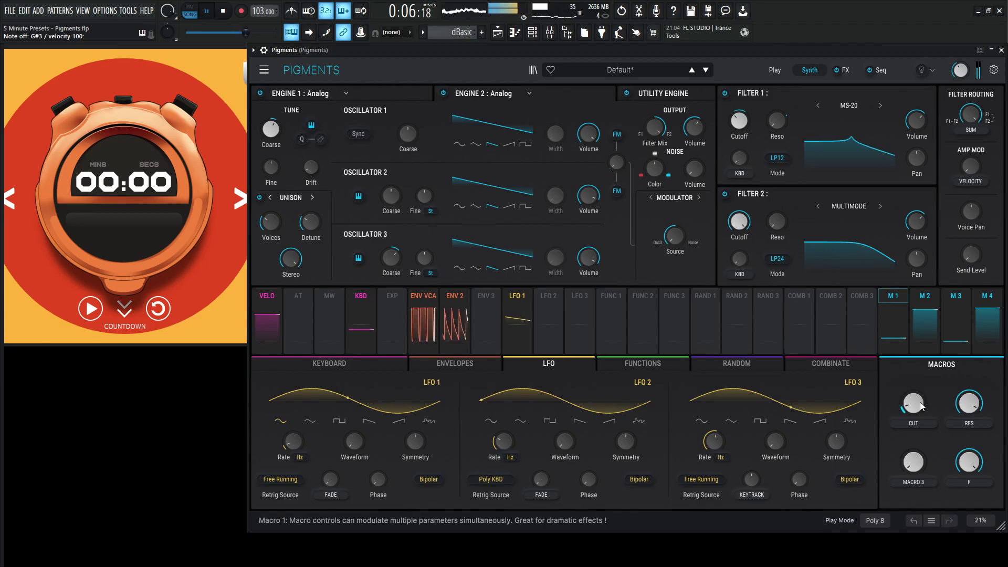
Audition the arpeggio while sweeping the CUT macro between about 0.14 and 0.49 and bringing in a little Macro 3.
{"action": "mouse_move", "coordinate": [921, 405]}
{"action": "left_mouse_down"}
{"action": "mouse_move", "coordinate": [921, 392]}
{"action": "mouse_move", "coordinate": [917, 401]}
{"action": "left_mouse_up"}
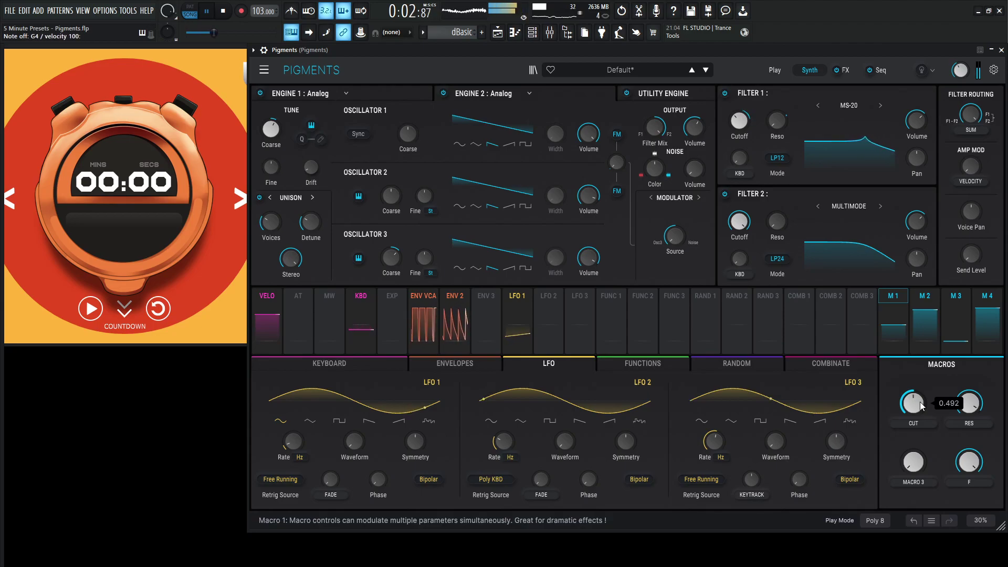
{"action": "left_click_drag", "start_coordinate": [921, 408], "coordinate": [921, 434]}
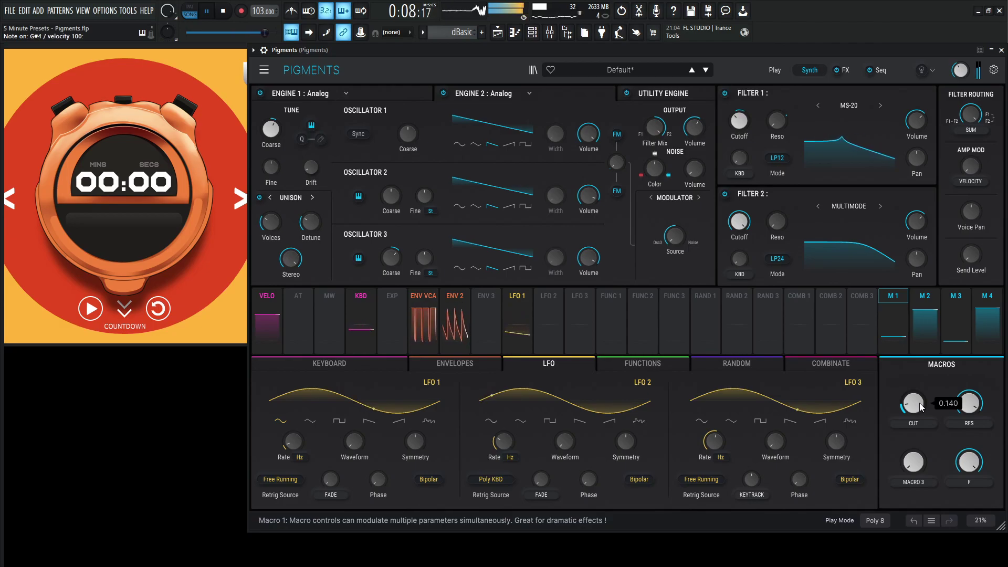
{"action": "left_click_drag", "start_coordinate": [919, 407], "coordinate": [925, 383]}
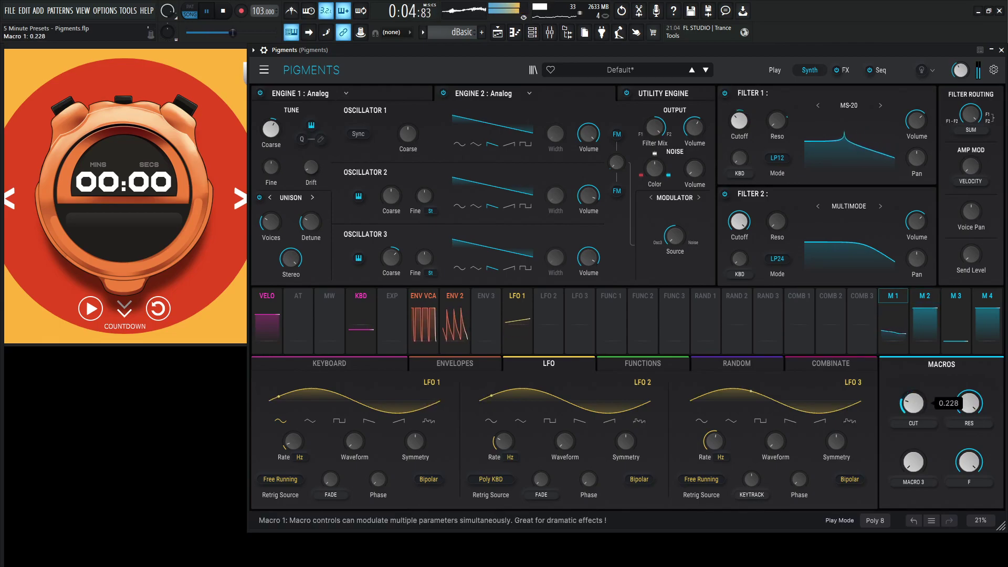
{"action": "mouse_move", "coordinate": [913, 462]}
{"action": "left_mouse_down"}
{"action": "mouse_move", "coordinate": [913, 370]}
{"action": "mouse_move", "coordinate": [913, 462]}
{"action": "left_mouse_up"}
{"action": "left_click_drag", "start_coordinate": [917, 401], "coordinate": [917, 390]}
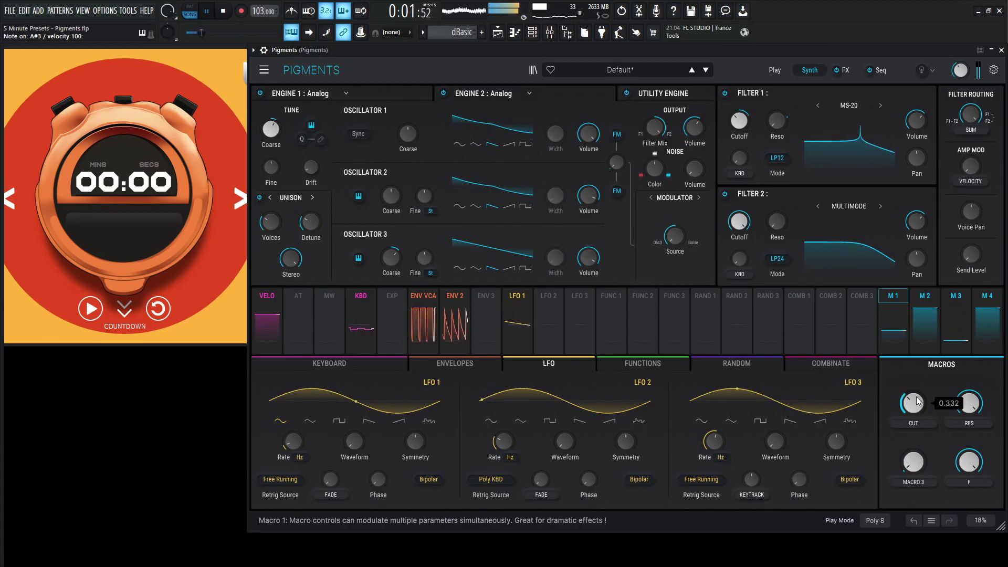
{"action": "mouse_move", "coordinate": [918, 401]}
{"action": "left_mouse_down"}
{"action": "mouse_move", "coordinate": [918, 372]}
{"action": "mouse_move", "coordinate": [918, 404]}
{"action": "left_mouse_up"}
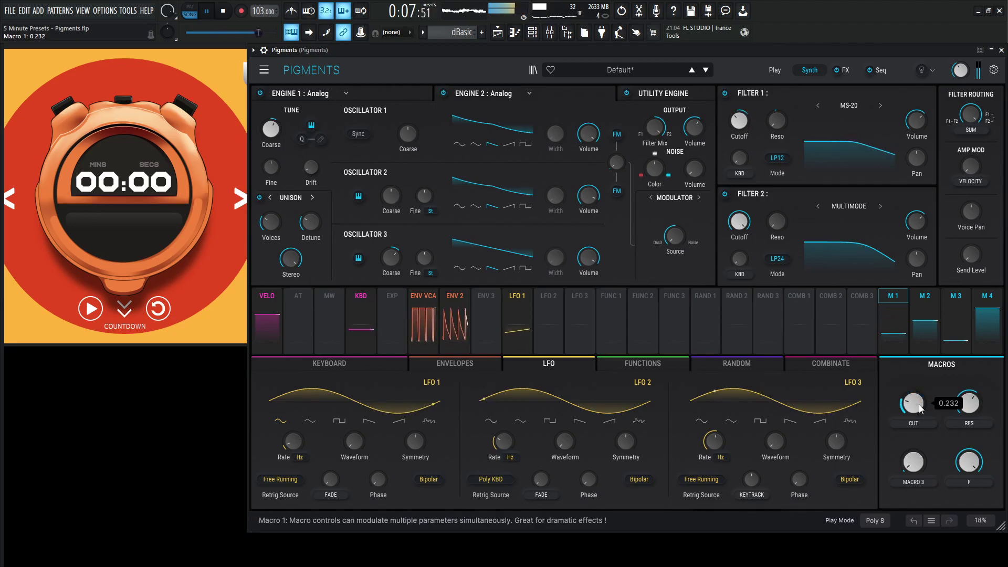
{"action": "key", "text": "space"}
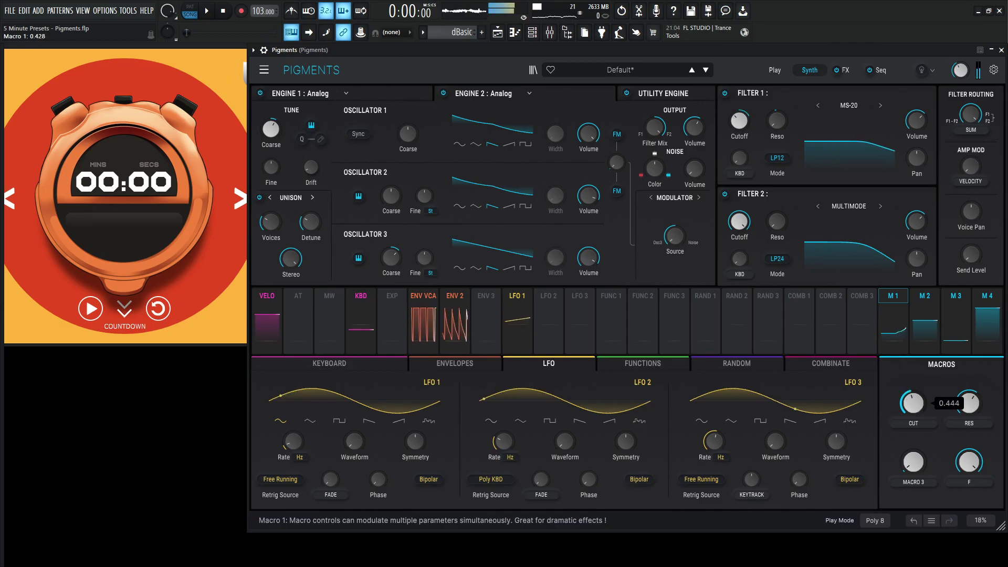
Raise the CUT macro, set Macro 3 to about 0.74 and open the RES macro fully to 1.00.
{"action": "left_click_drag", "start_coordinate": [913, 403], "coordinate": [913, 391]}
{"action": "left_click_drag", "start_coordinate": [911, 469], "coordinate": [911, 432]}
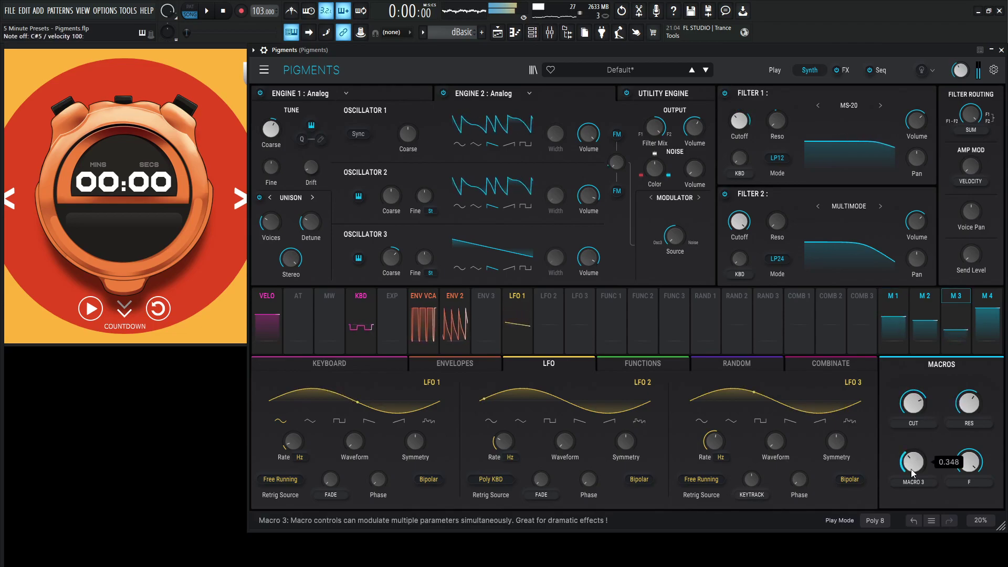
{"action": "left_click_drag", "start_coordinate": [911, 468], "coordinate": [911, 449]}
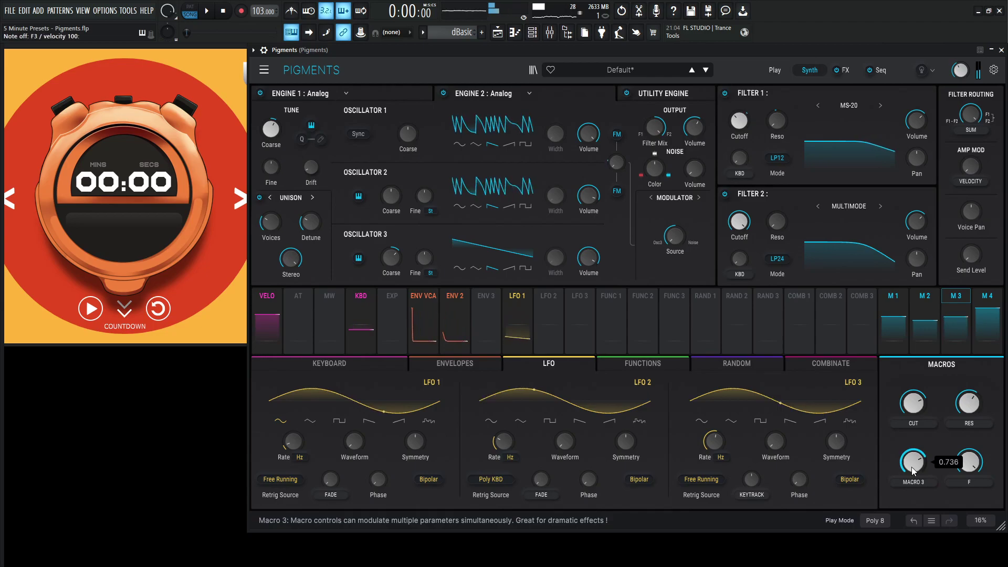
{"action": "left_click_drag", "start_coordinate": [968, 402], "coordinate": [969, 378]}
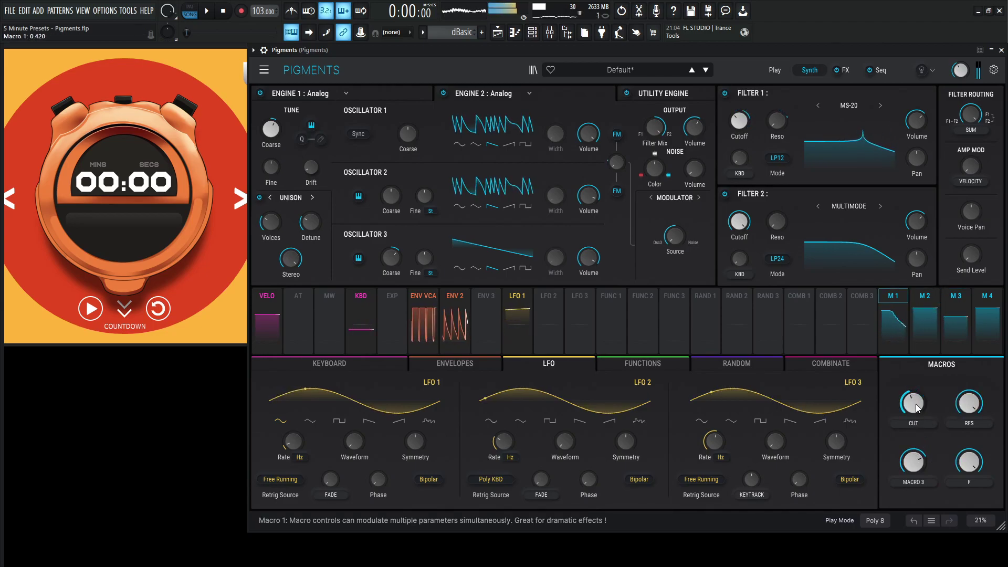
Play the pattern while lowering the CUT macro until it is fully closed, then stop playback.
{"action": "key", "text": "space"}
{"action": "mouse_move", "coordinate": [916, 408]}
{"action": "left_mouse_down"}
{"action": "mouse_move", "coordinate": [917, 427]}
{"action": "mouse_move", "coordinate": [917, 396]}
{"action": "mouse_move", "coordinate": [917, 414]}
{"action": "left_mouse_up"}
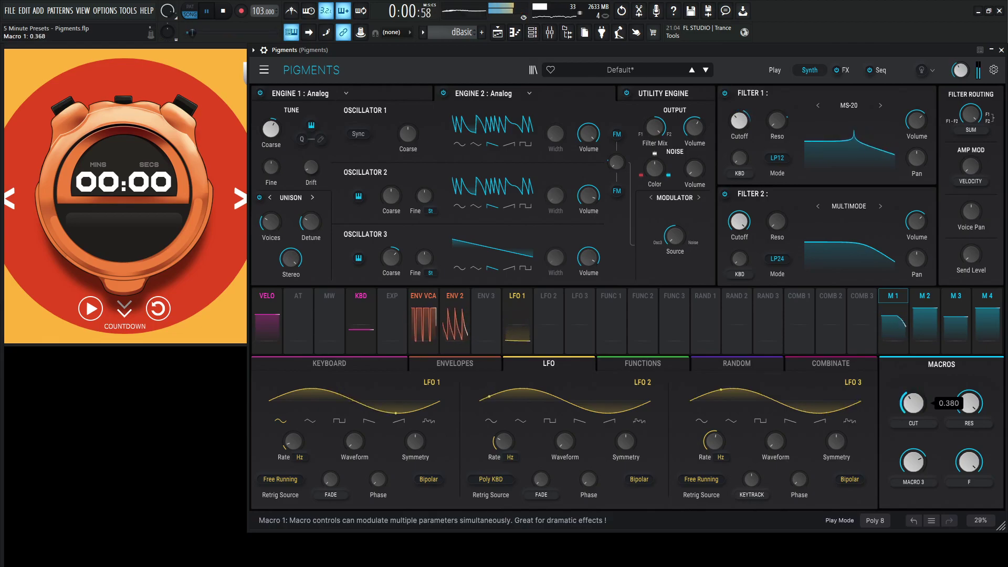
{"action": "key", "text": "space"}
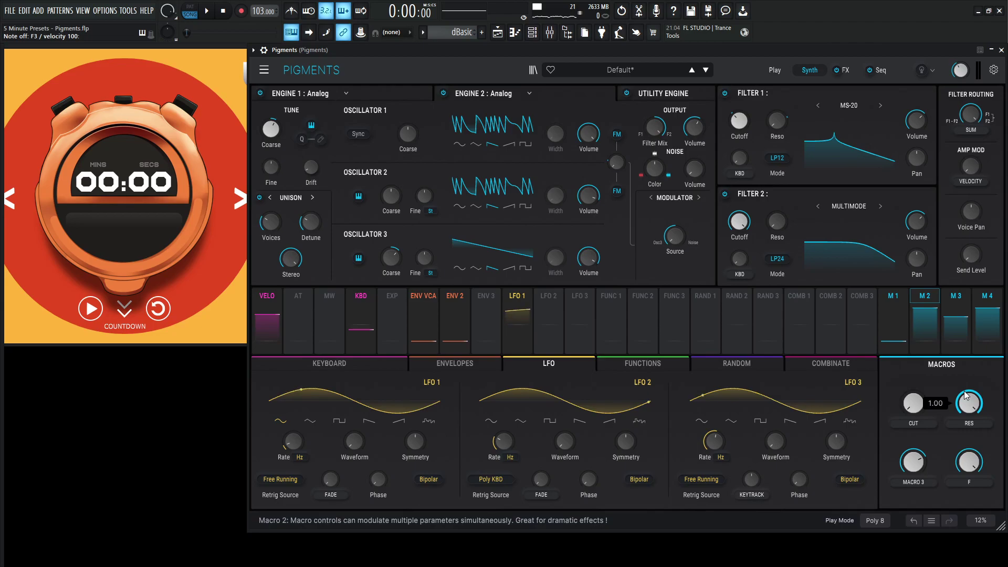
Play repeated F3 notes to hear the preset with the filter closed and full resonance.
{"action": "key", "text": "v"}
{"action": "key", "text": "v"}
{"action": "key", "text": "v"}
{"action": "key", "text": "v"}
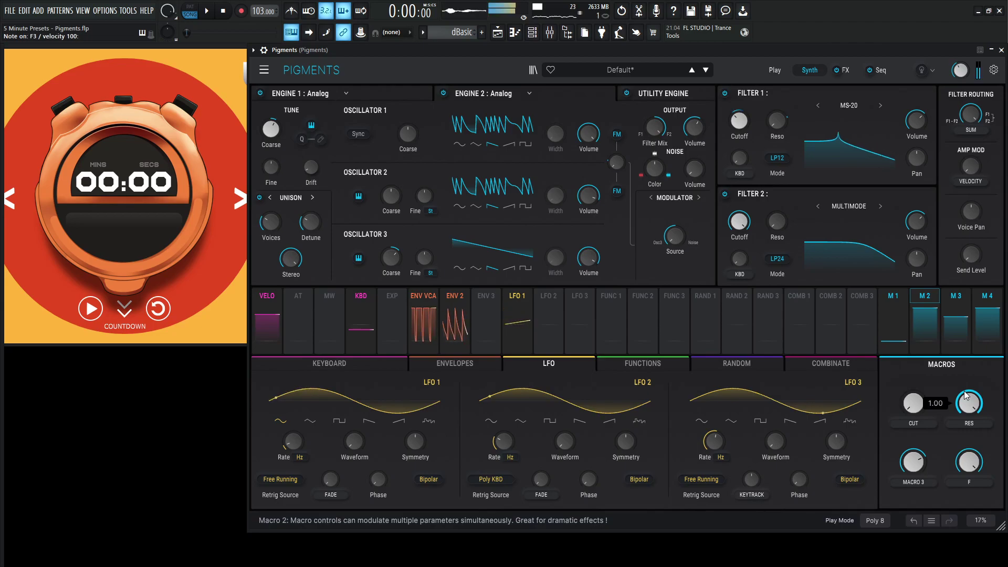